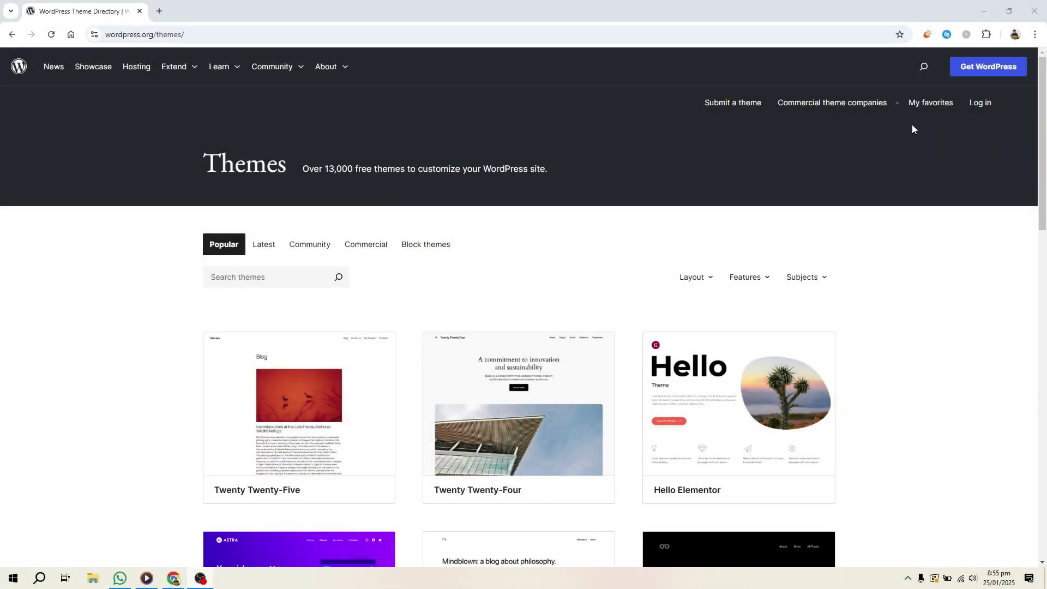
Search Google for instawp in a new tab and open the InstaWP website
left_click(921, 360)
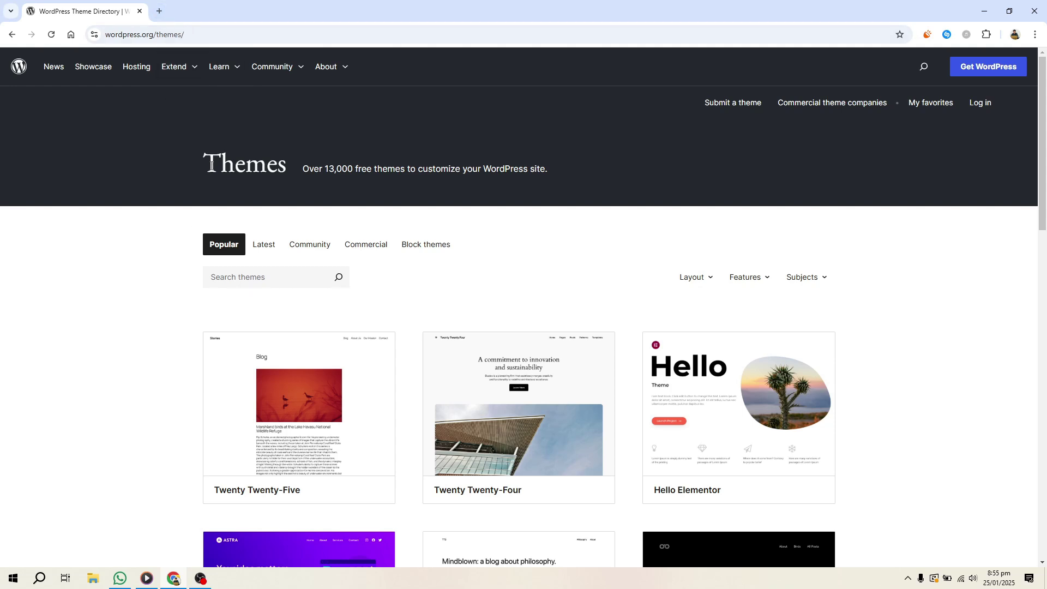
left_click(159, 11)
type("inst")
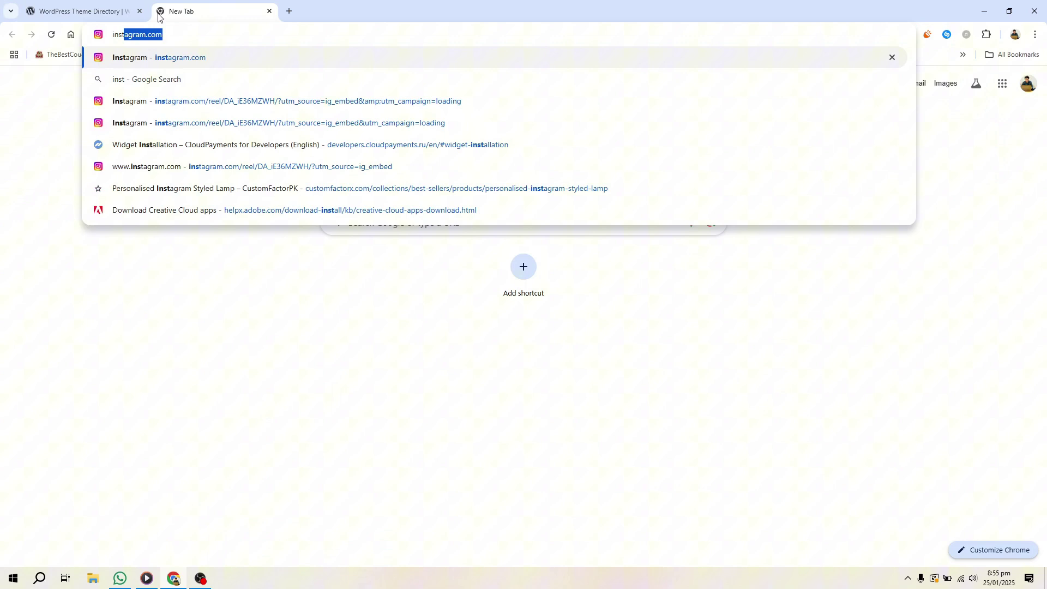
type("awp")
key("Return")
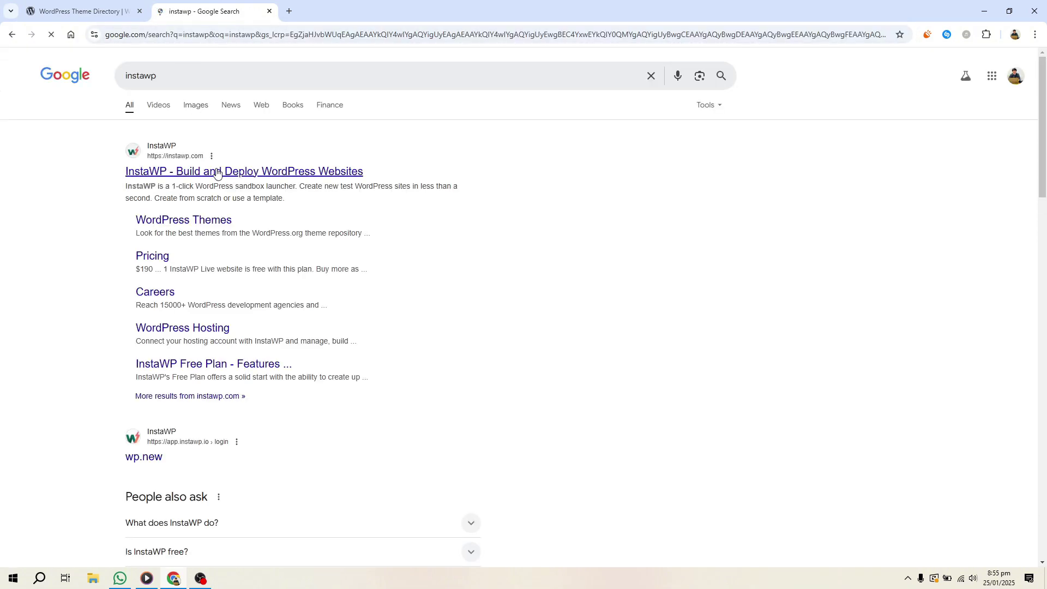
left_click(217, 172)
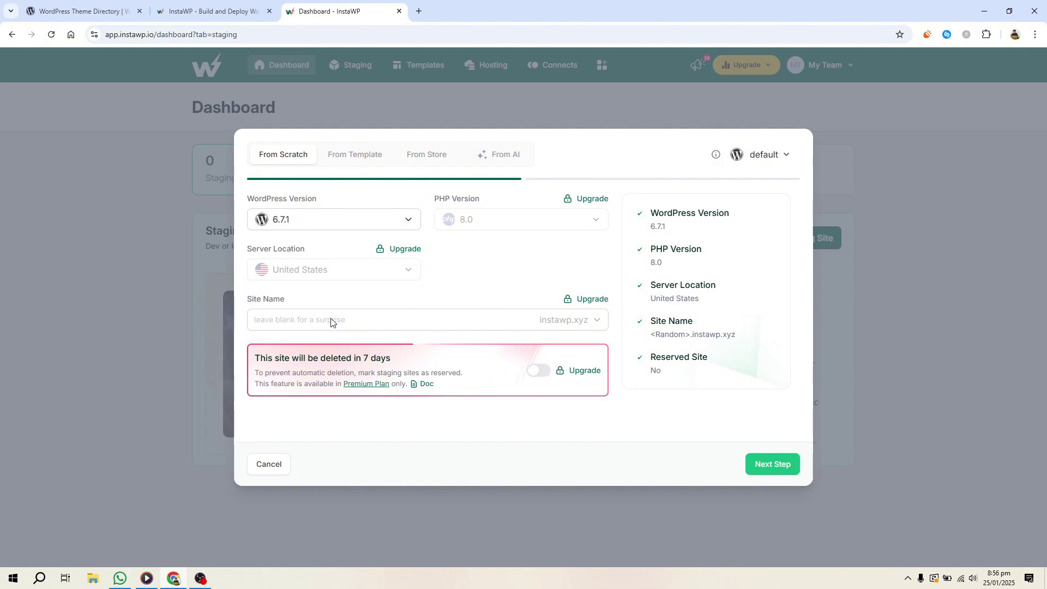
Create the WordPress 6.7.1 staging site and enter its admin dashboard via Magic Login
left_click(775, 466)
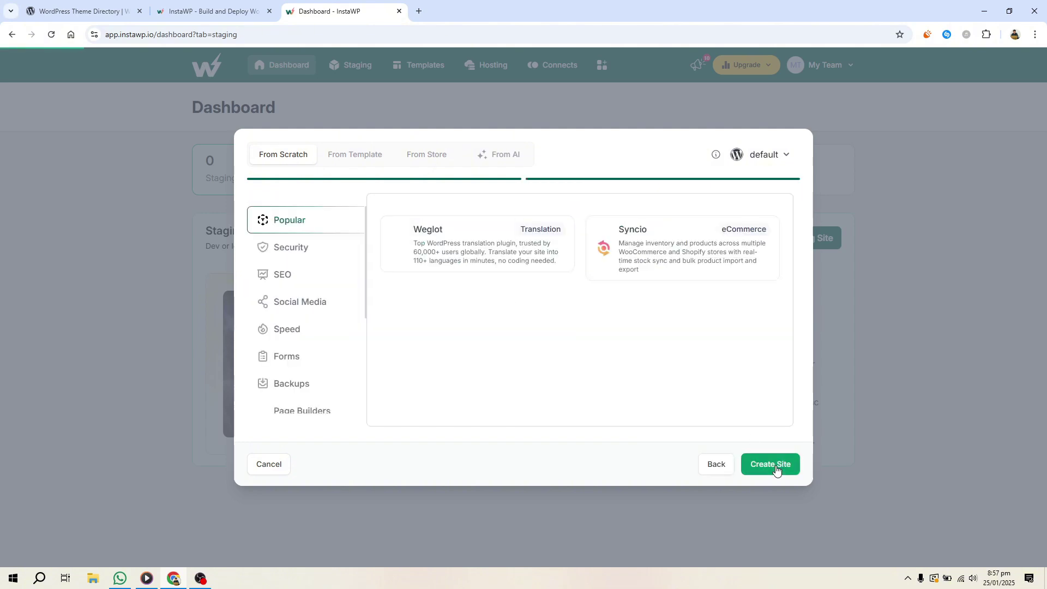
left_click(777, 468)
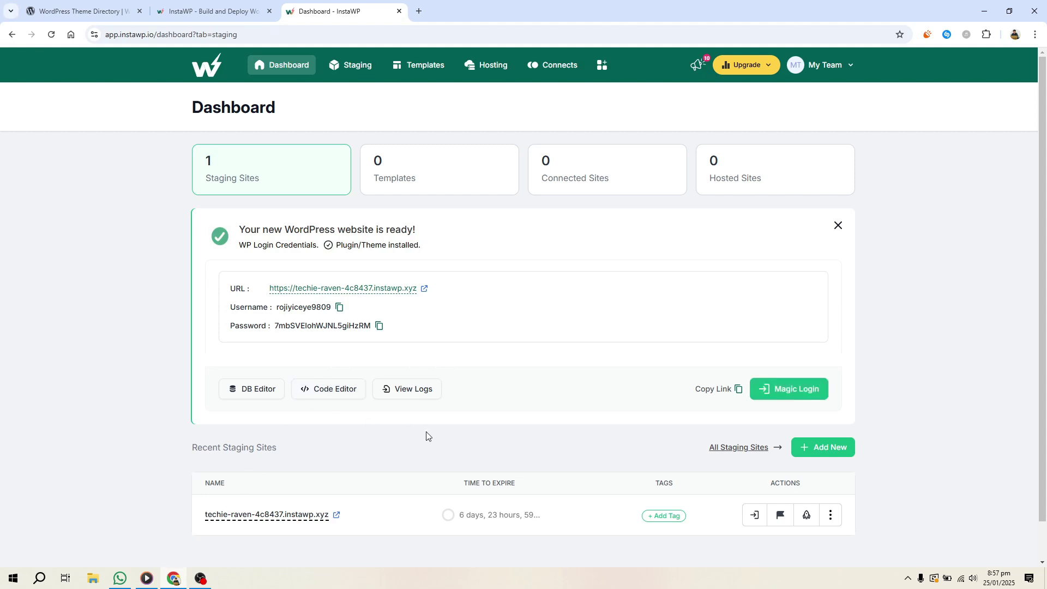
left_click(804, 384)
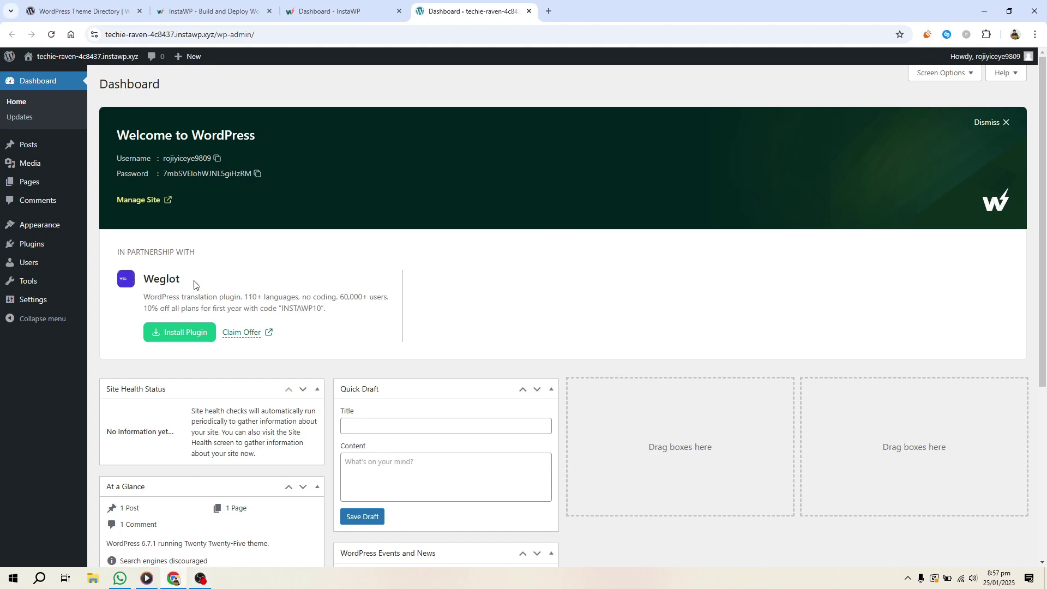
Open the Twenty Twenty-Five theme details under Appearance > Themes and launch Customize
mouse_move(32, 244)
left_click(118, 260)
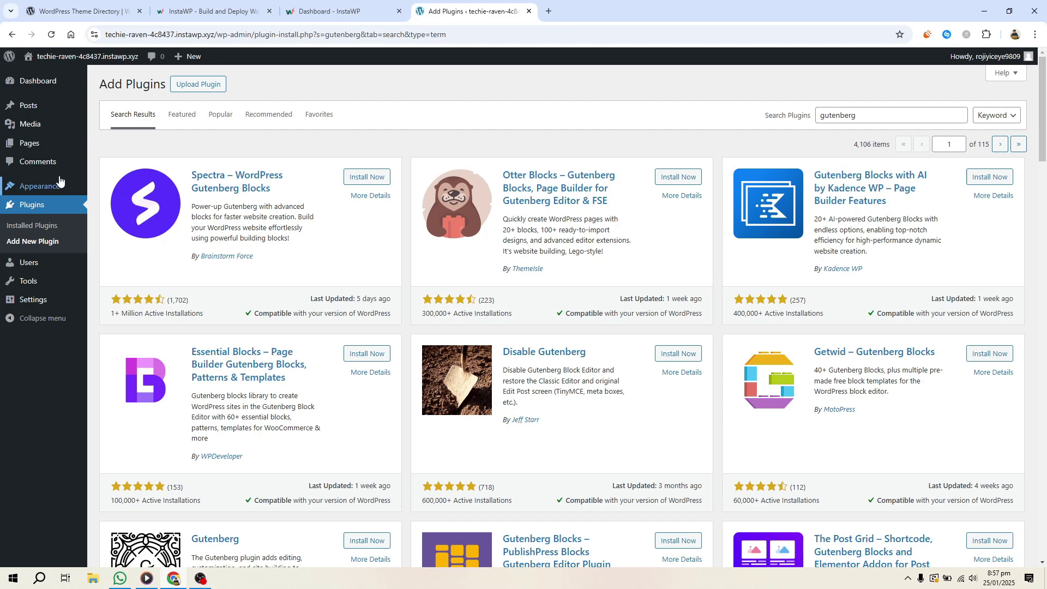
mouse_move(50, 186)
left_click(110, 188)
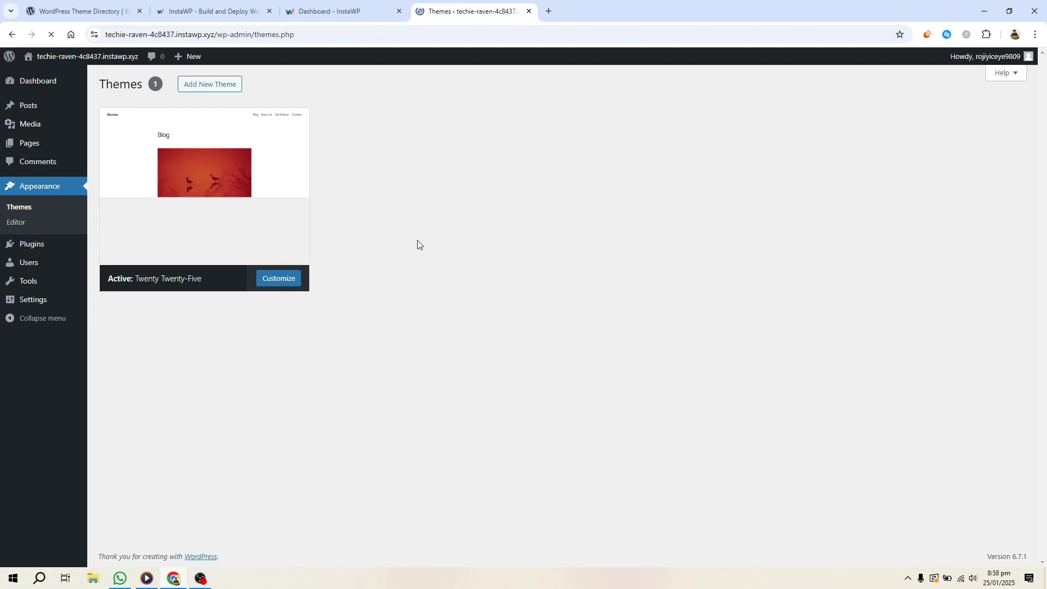
left_click(211, 279)
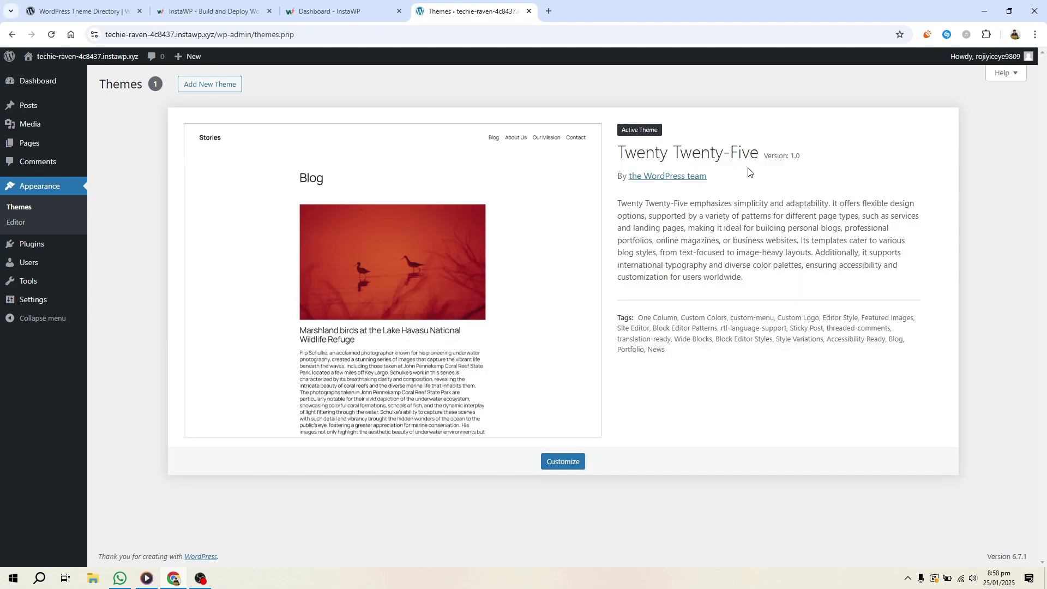
left_click(570, 463)
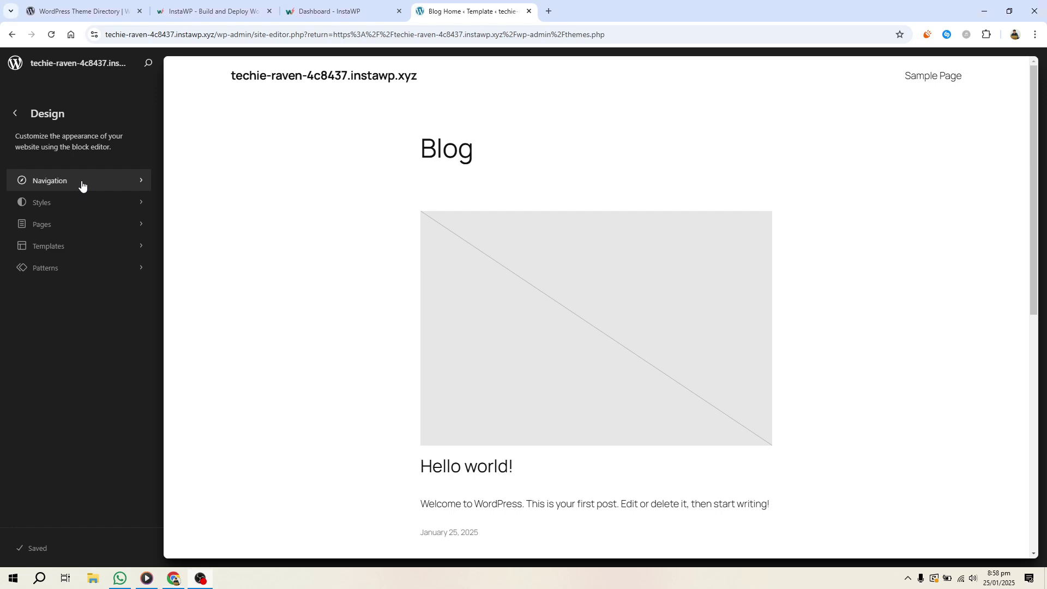
Look at the Navigation panel, then browse the site's Styles settings
left_click(82, 182)
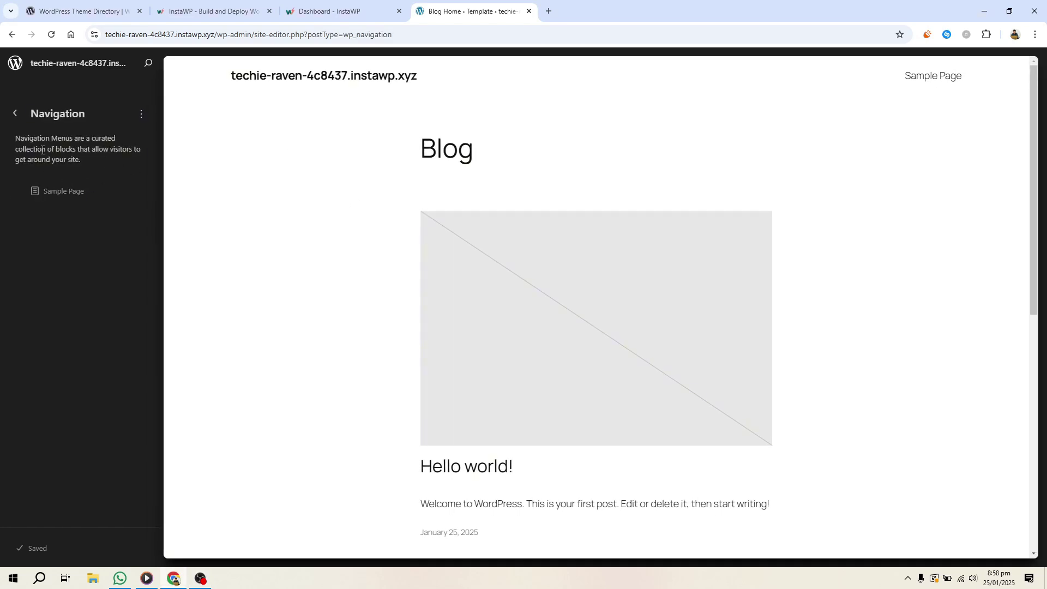
left_click(15, 113)
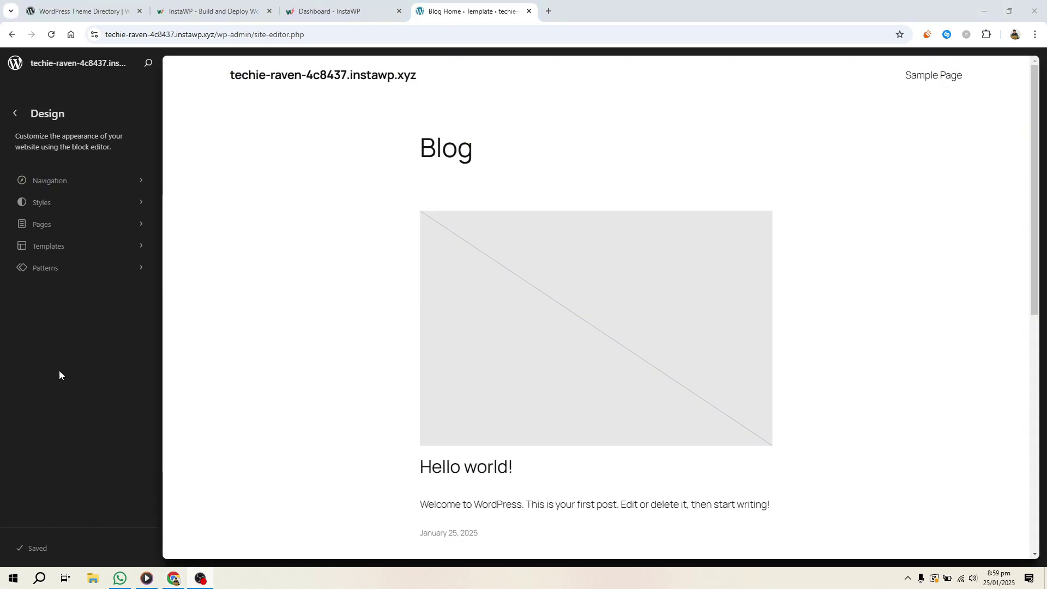
left_click(55, 208)
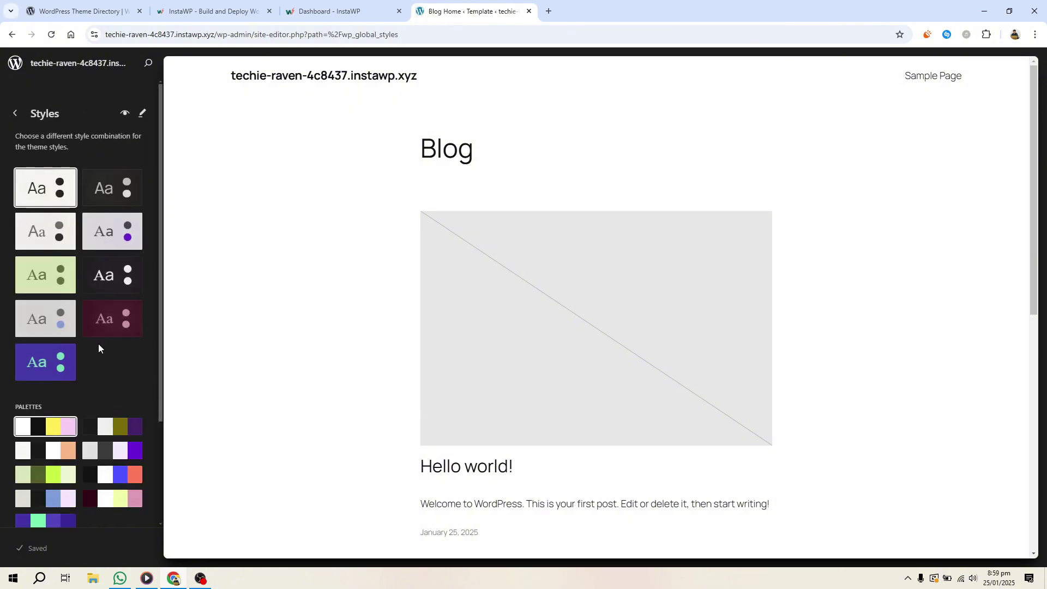
scroll(98, 344, "down", 2)
scroll(98, 344, "up", 2)
scroll(98, 344, "down", 3)
scroll(95, 341, "up", 3)
scroll(103, 332, "down", 3)
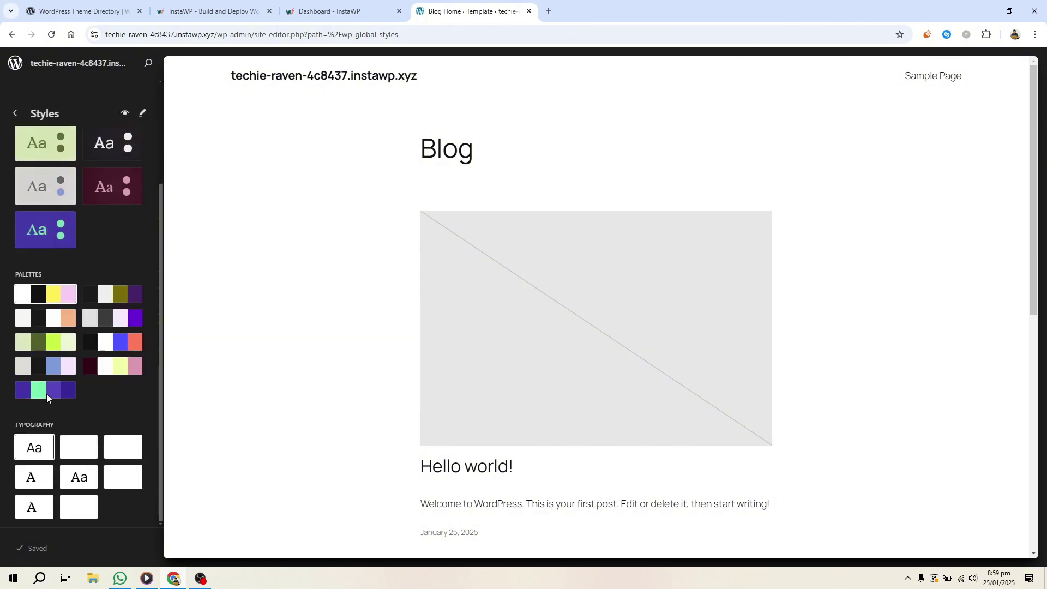
Try serif typography pairings and the dark olive-and-purple colour palette
left_click(82, 447)
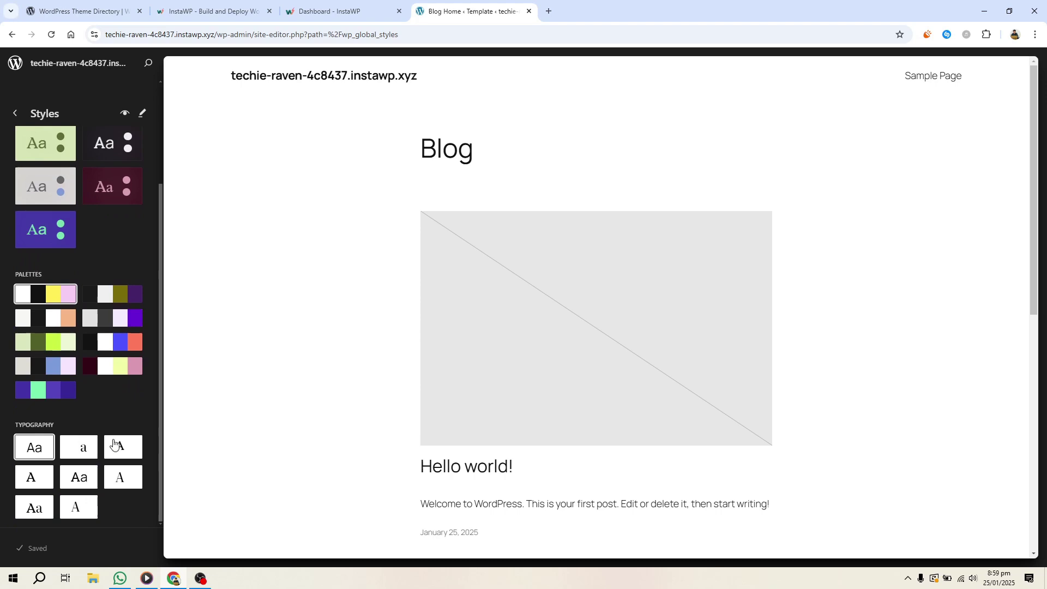
left_click(90, 511)
scroll(135, 156, "up", 5)
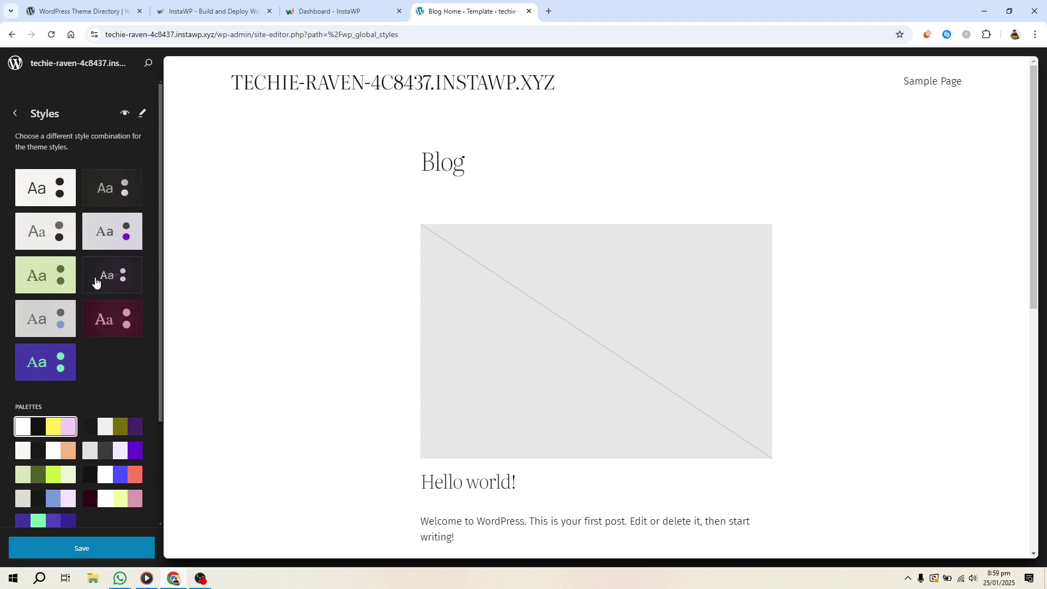
scroll(97, 284, "down", 3)
left_click(125, 304)
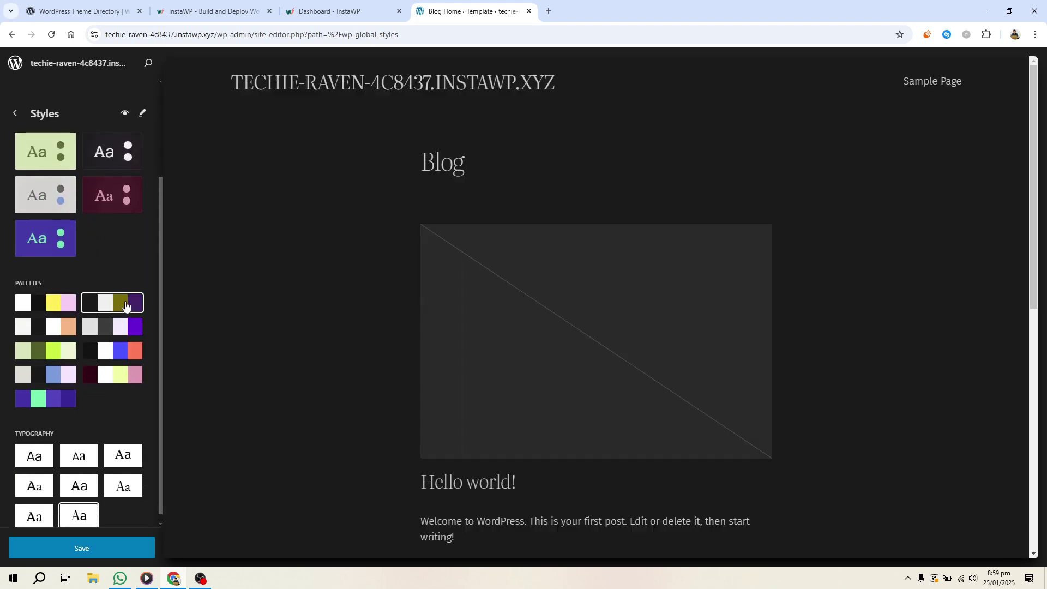
Apply the Sunrise style variation with its plum background and pink serif headings
scroll(140, 370, "up", 3)
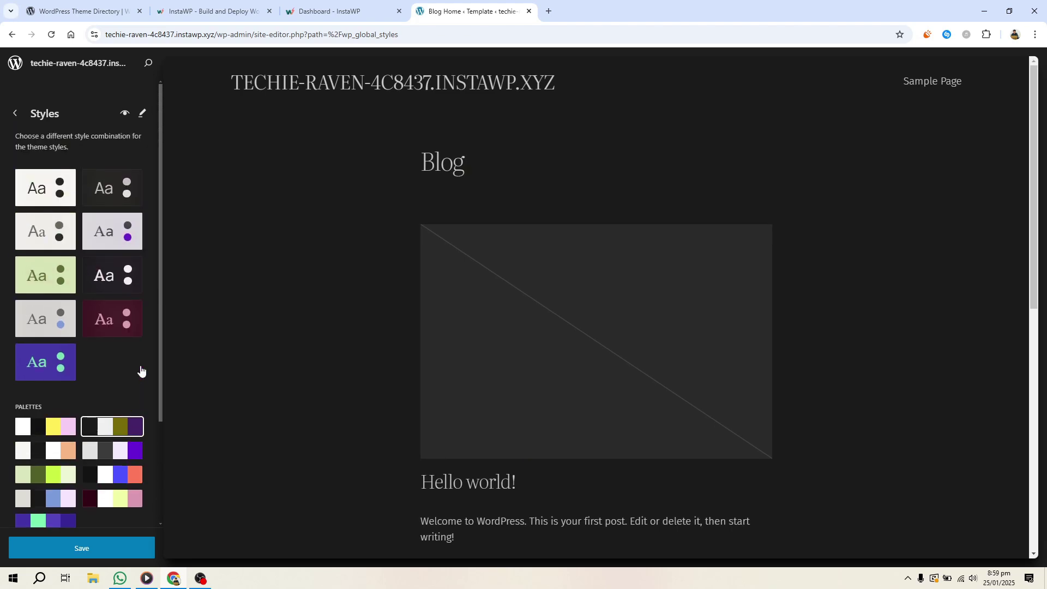
scroll(141, 283, "down", 3)
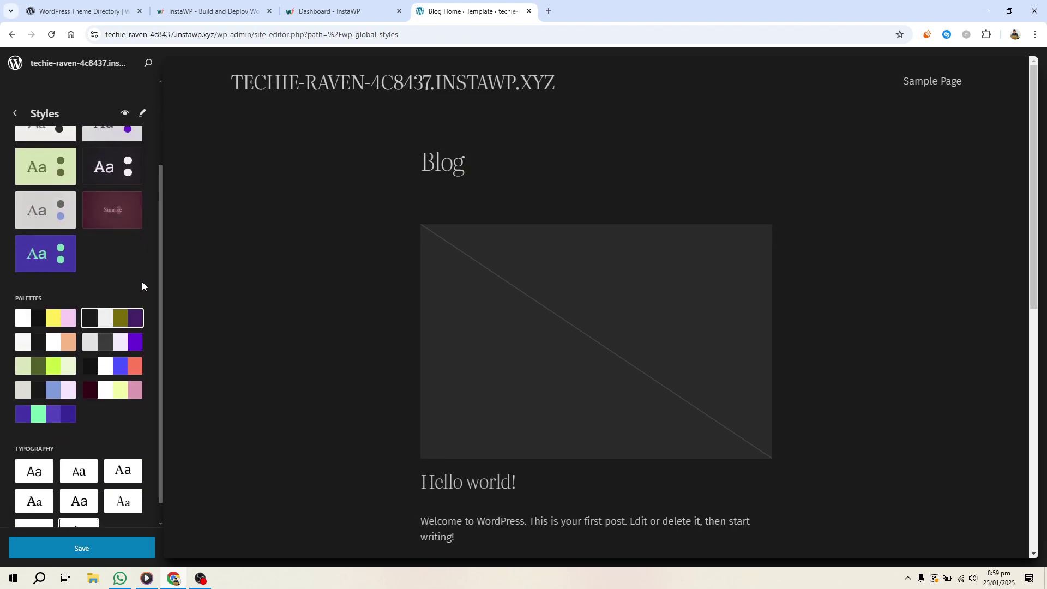
left_click(123, 213)
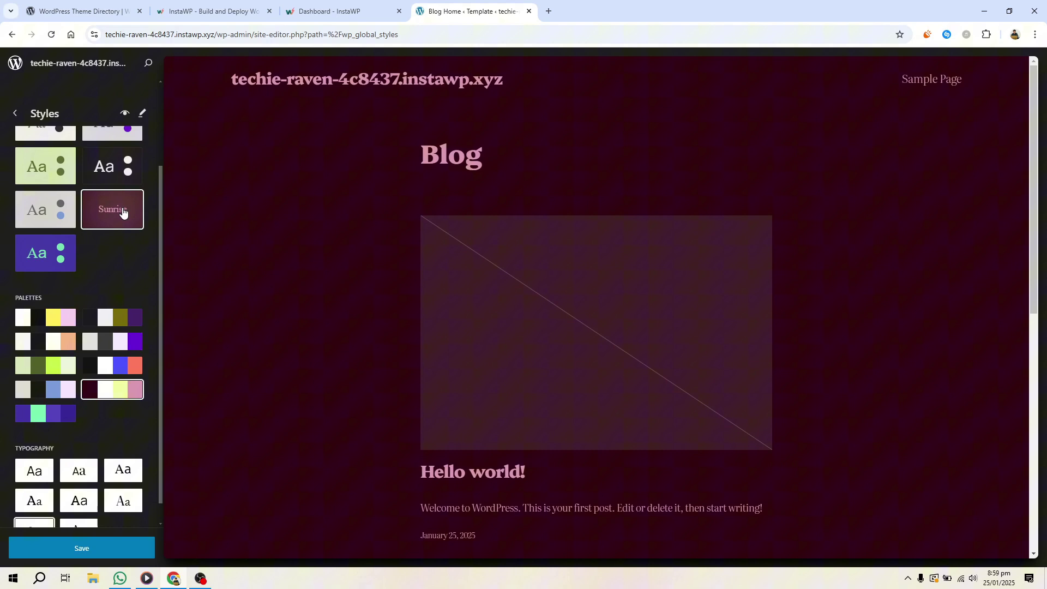
scroll(374, 353, "down", 10)
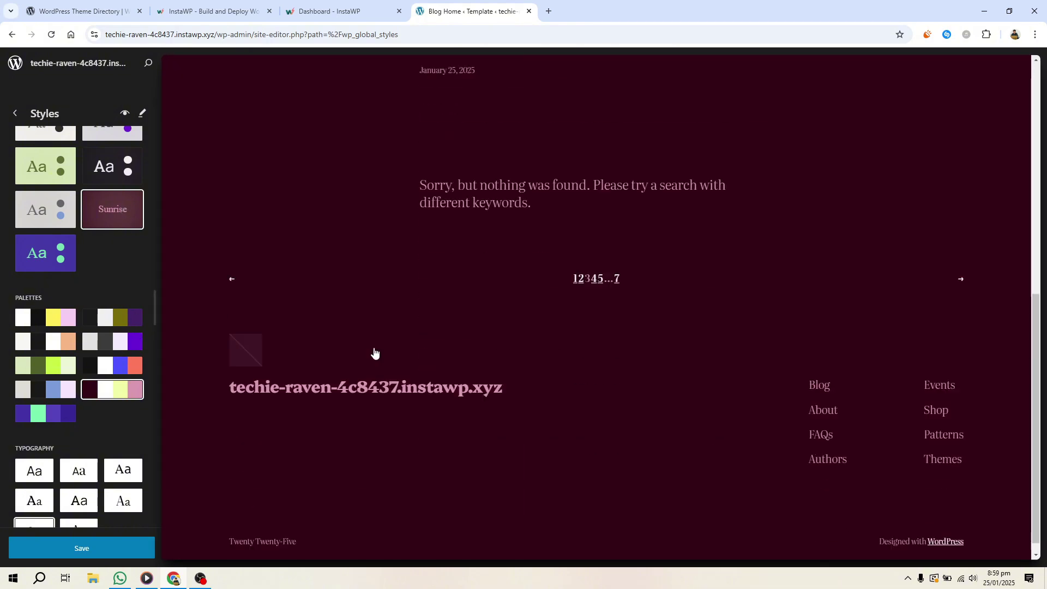
scroll(374, 353, "up", 10)
left_click(13, 113)
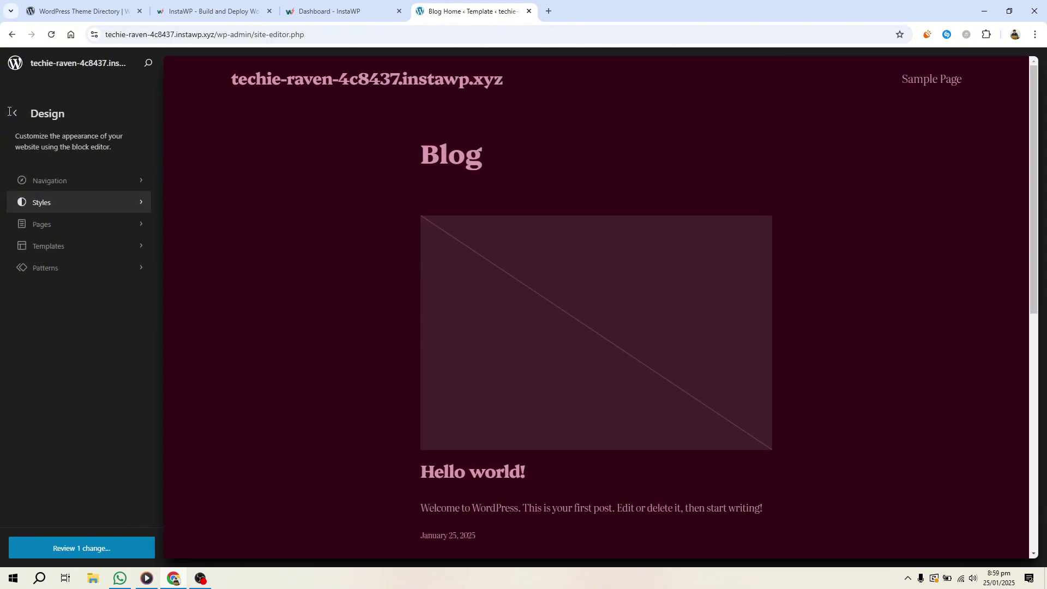
Glance at the Pages list, then open the theme's Templates grid
left_click(61, 229)
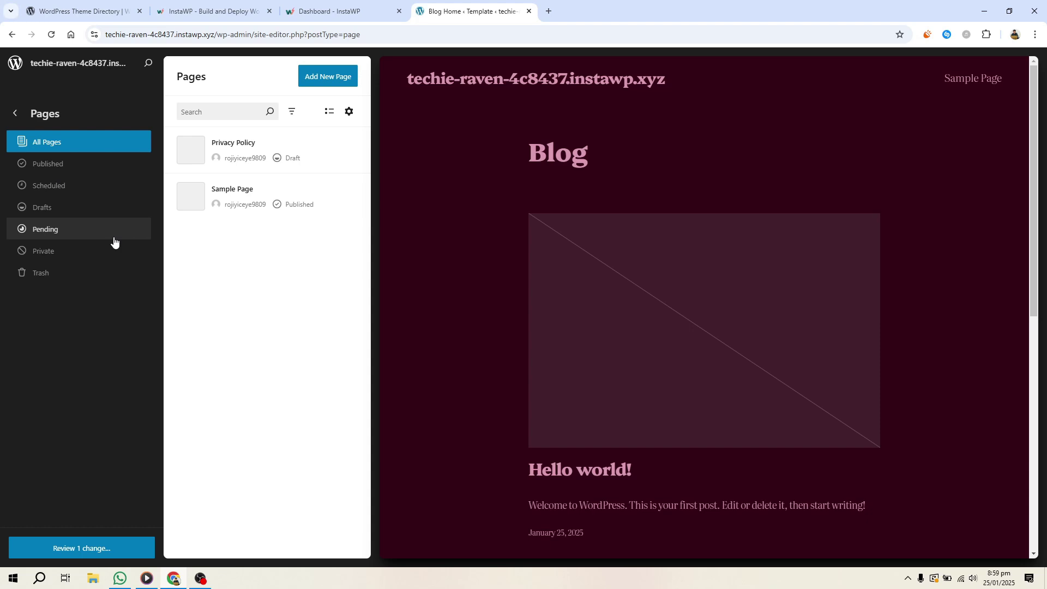
left_click(23, 114)
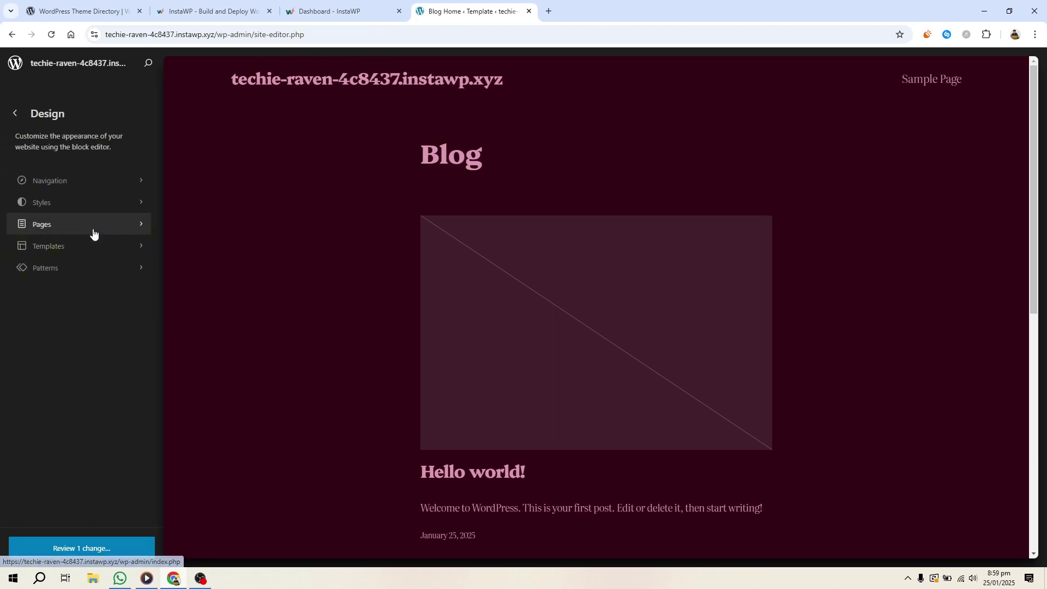
left_click(85, 251)
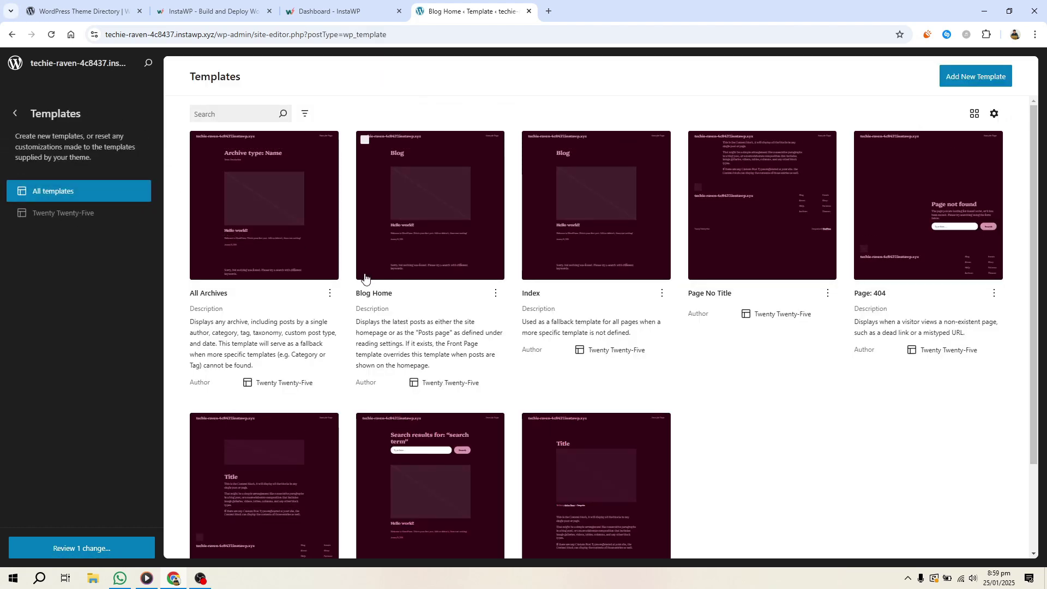
scroll(449, 355, "down", 2)
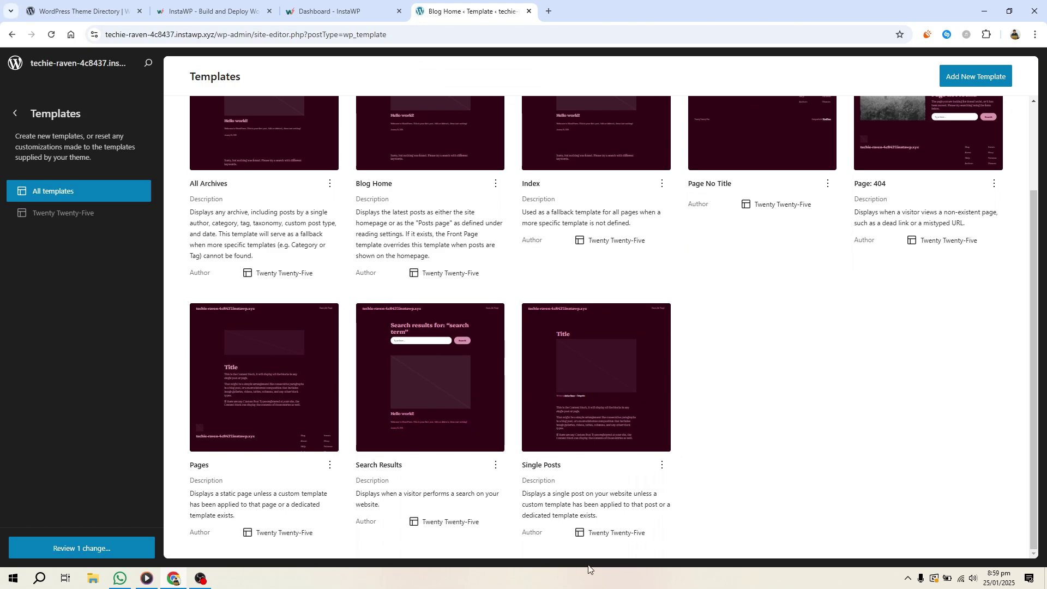
scroll(805, 189, "up", 2)
Cancel adding a new template and scroll to see all eight templates
left_click(957, 76)
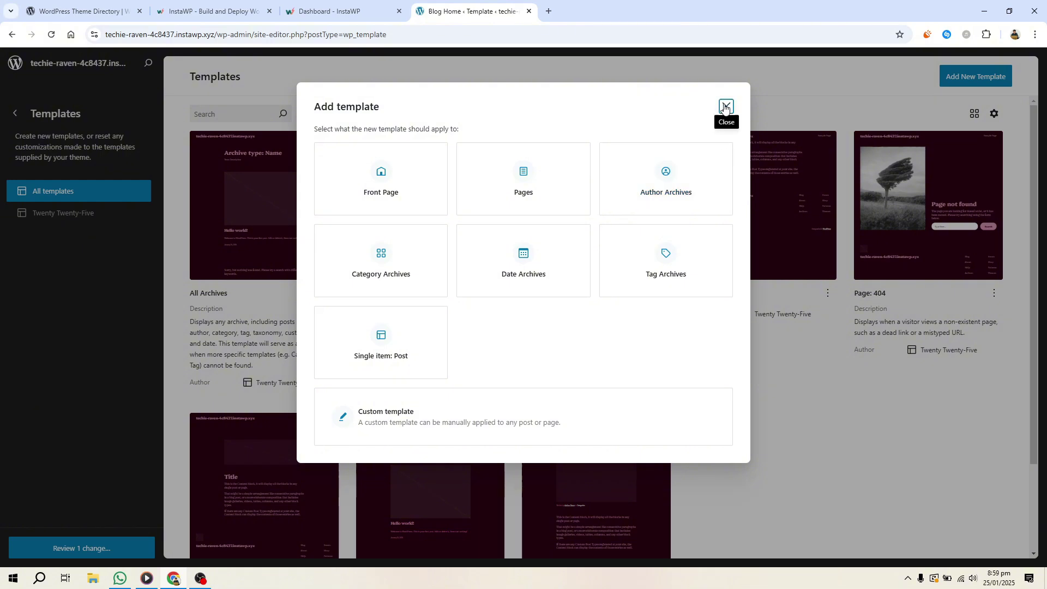
left_click(725, 107)
scroll(312, 299, "down", 2)
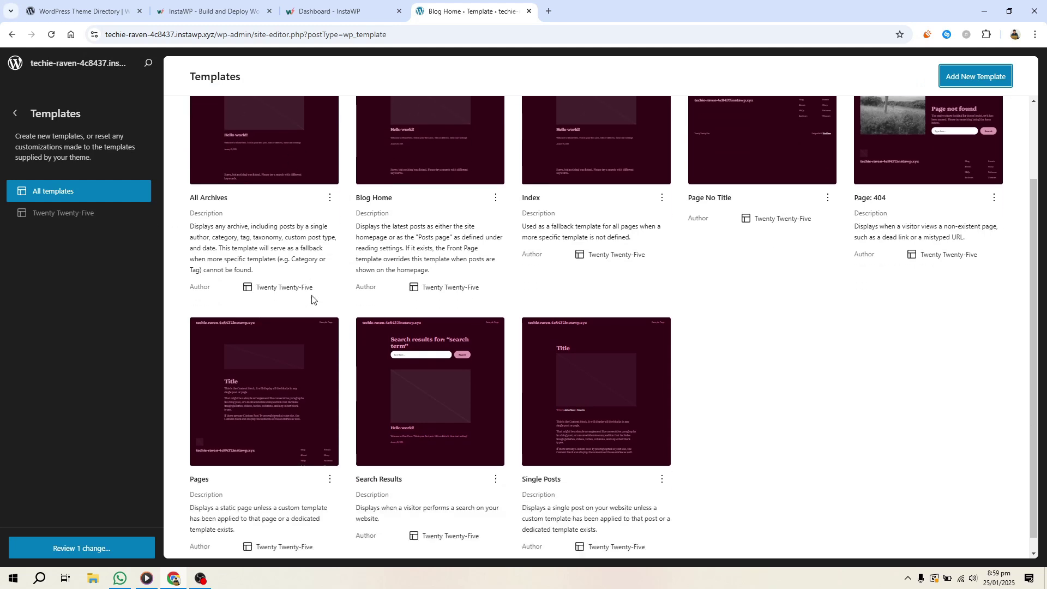
scroll(312, 299, "down", 1)
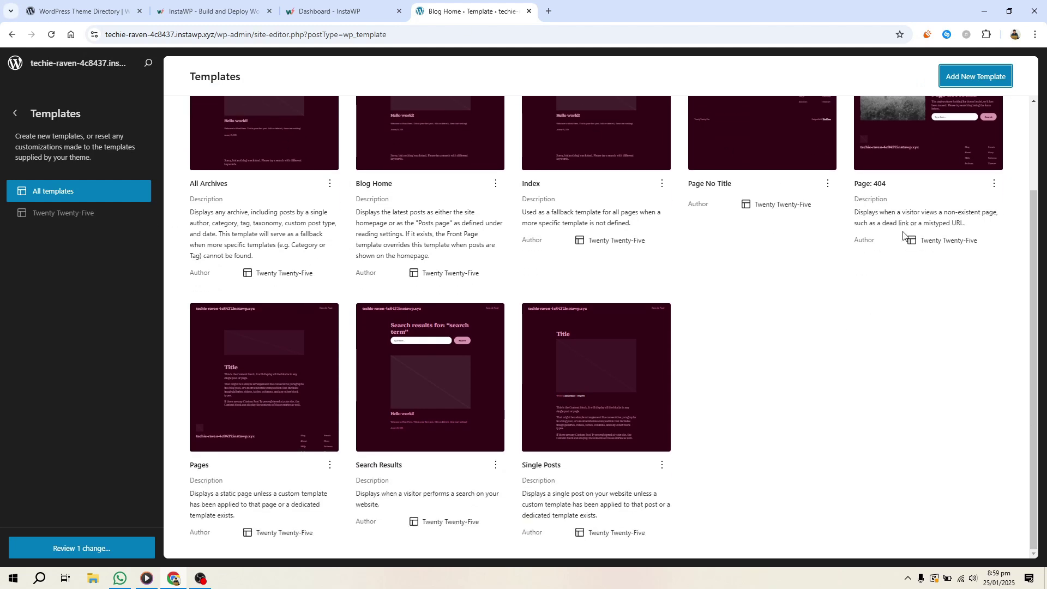
Clone Twenty Twenty-Five as a new block theme named 'abc' with Create Block Theme
left_click(270, 436)
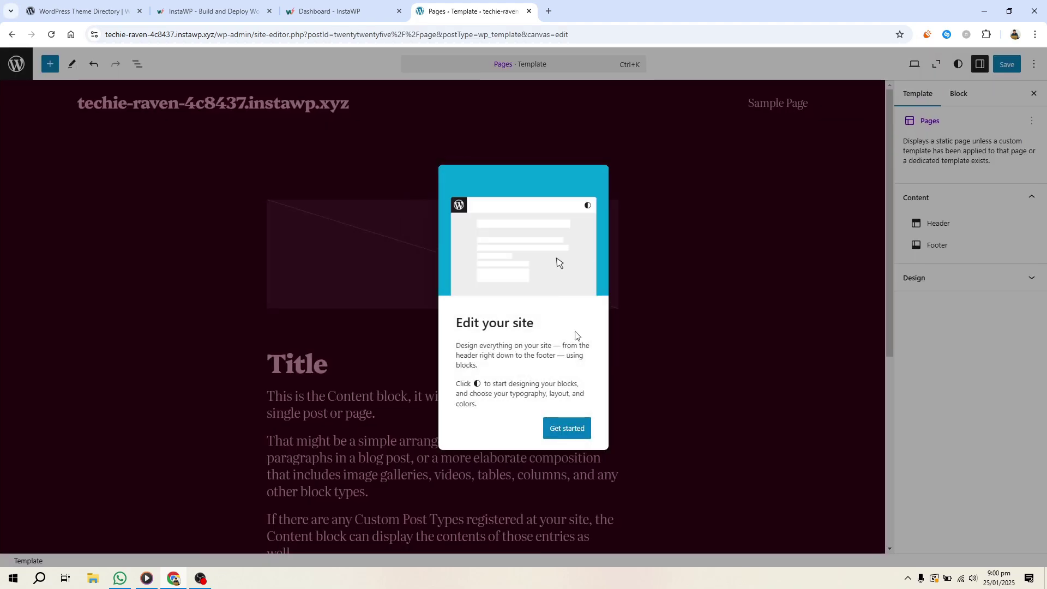
left_click(568, 428)
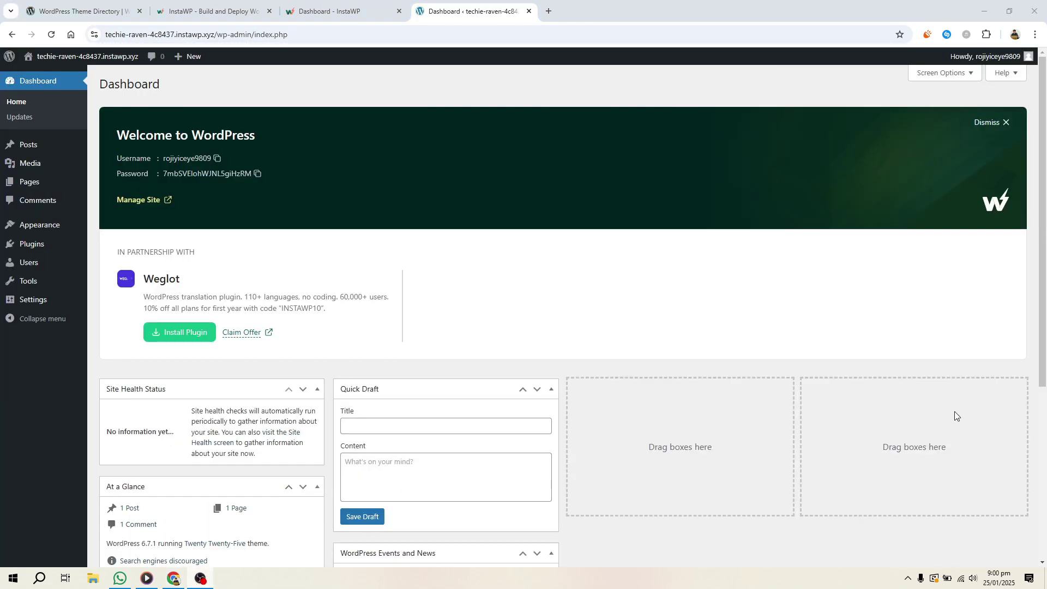
mouse_move(19, 225)
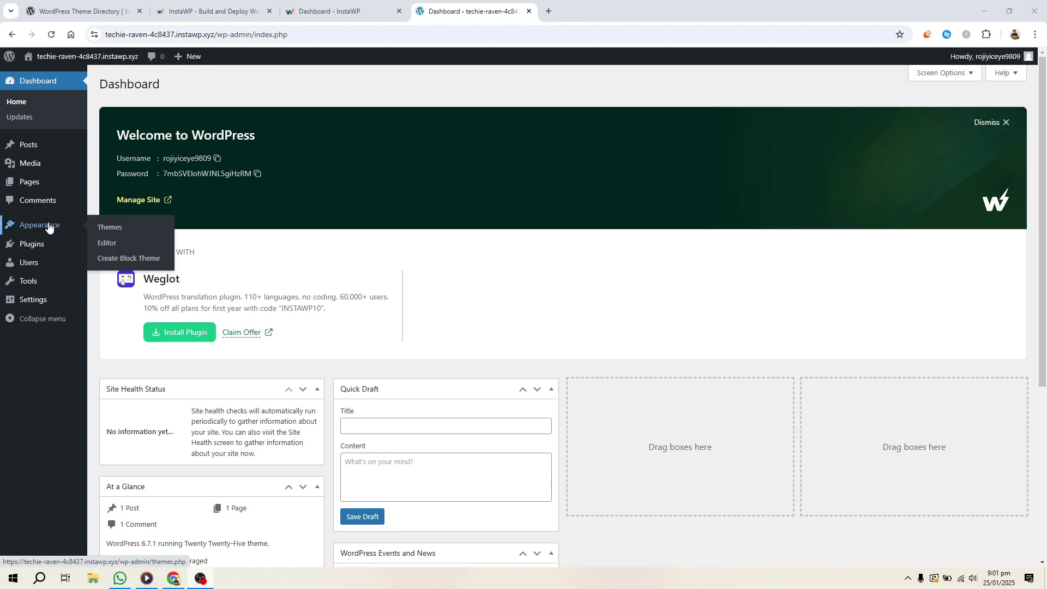
left_click(122, 261)
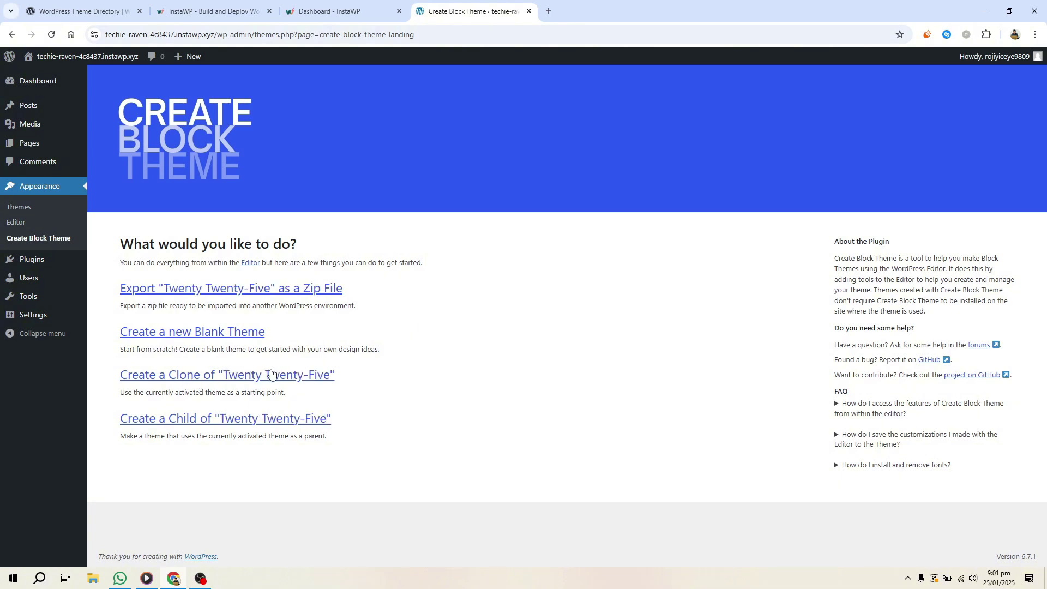
left_click(195, 375)
left_click(495, 252)
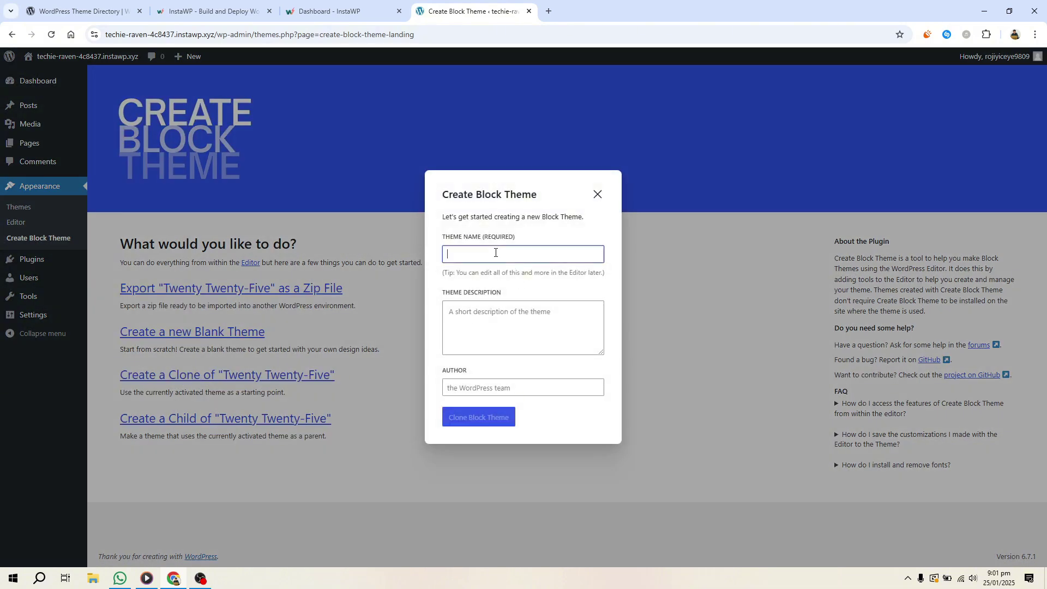
type("abc")
left_click(482, 309)
left_click(496, 417)
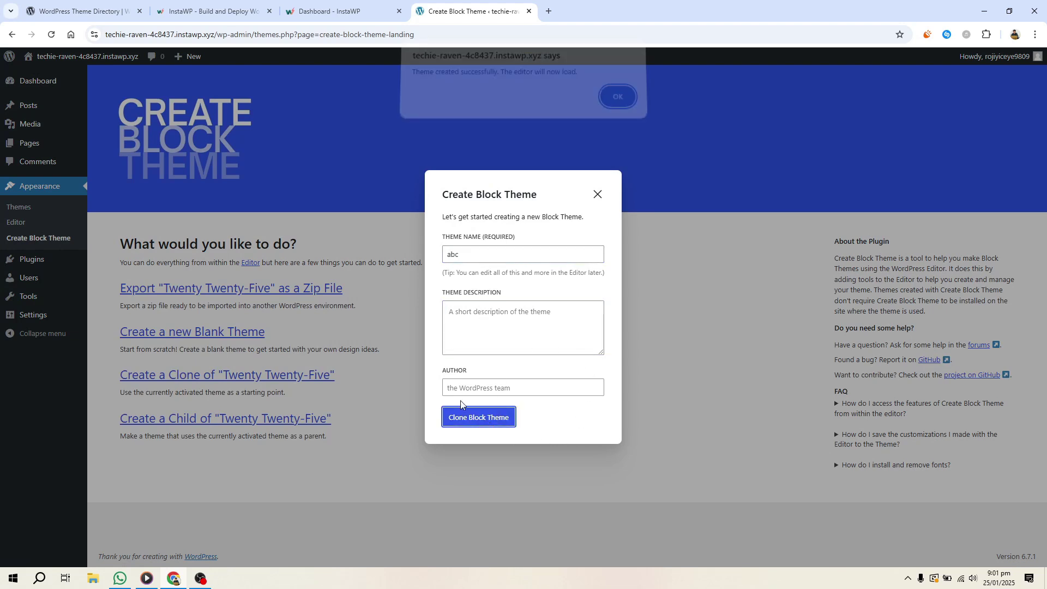
key("Return")
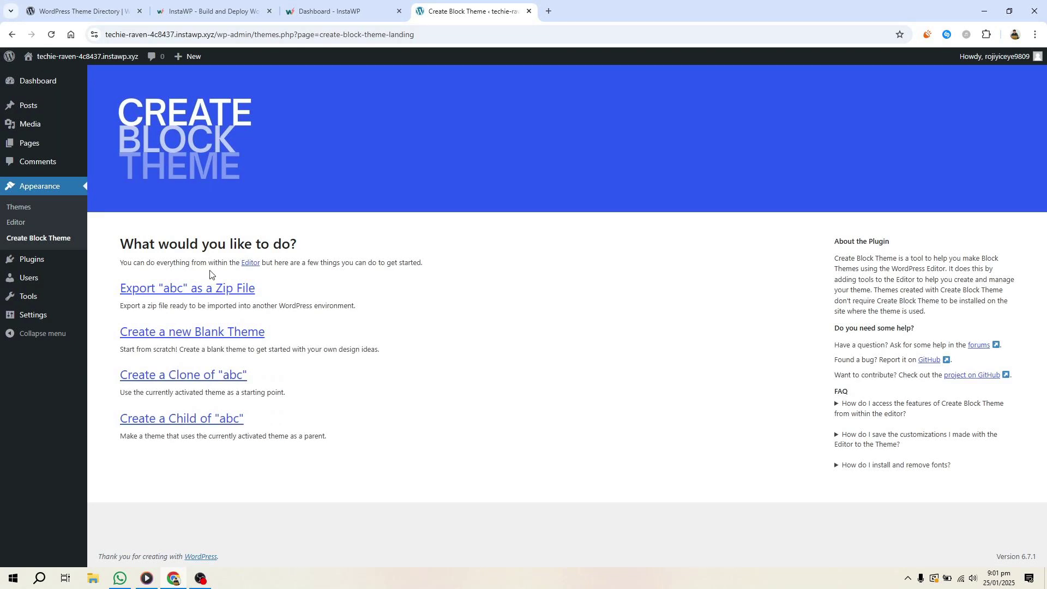
Search for gumroad in a new tab to reach the Gumroad log-in page
left_click(549, 11)
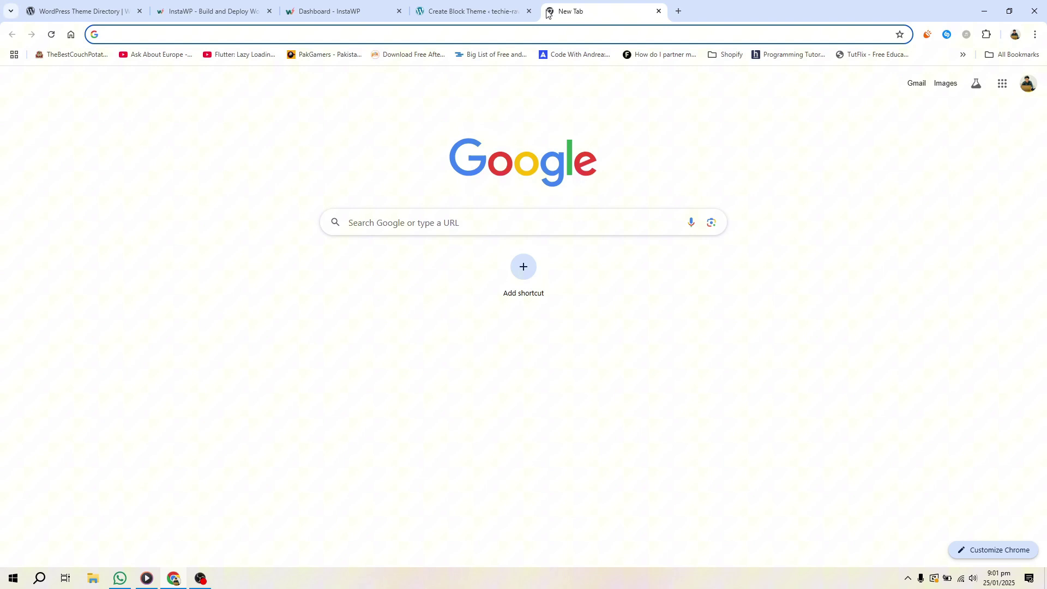
type("gumroad")
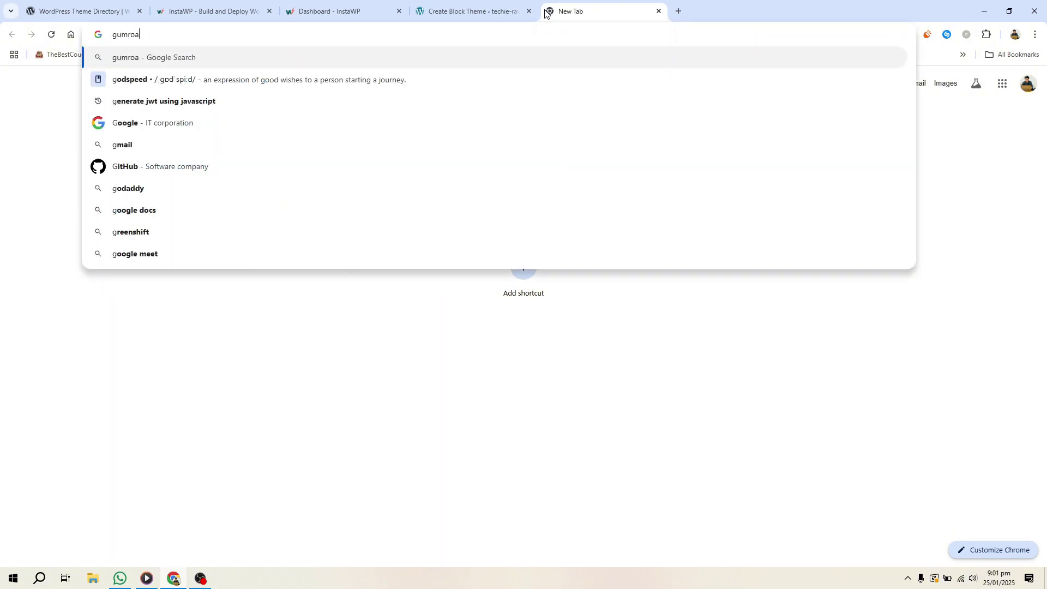
key("Return")
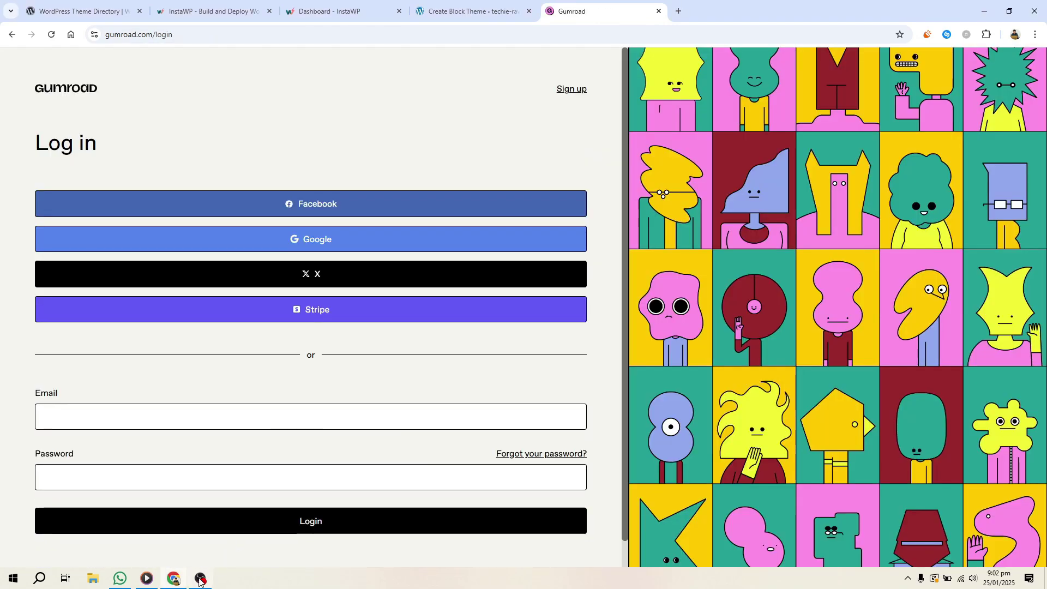
Sign in with Google and fill a new Digital product named 'abc theme' priced $10
left_click(316, 238)
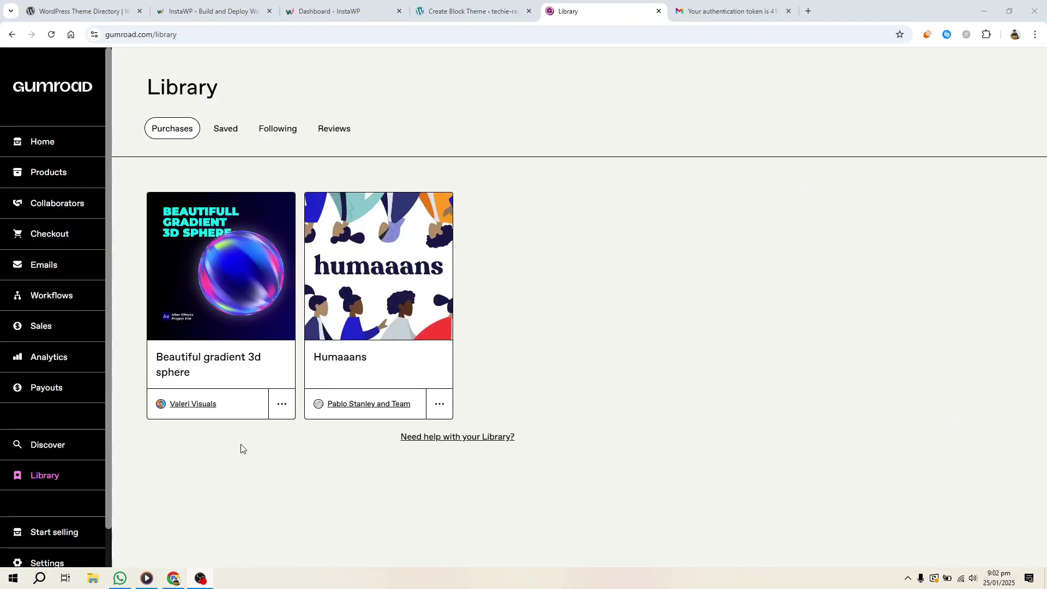
left_click(57, 172)
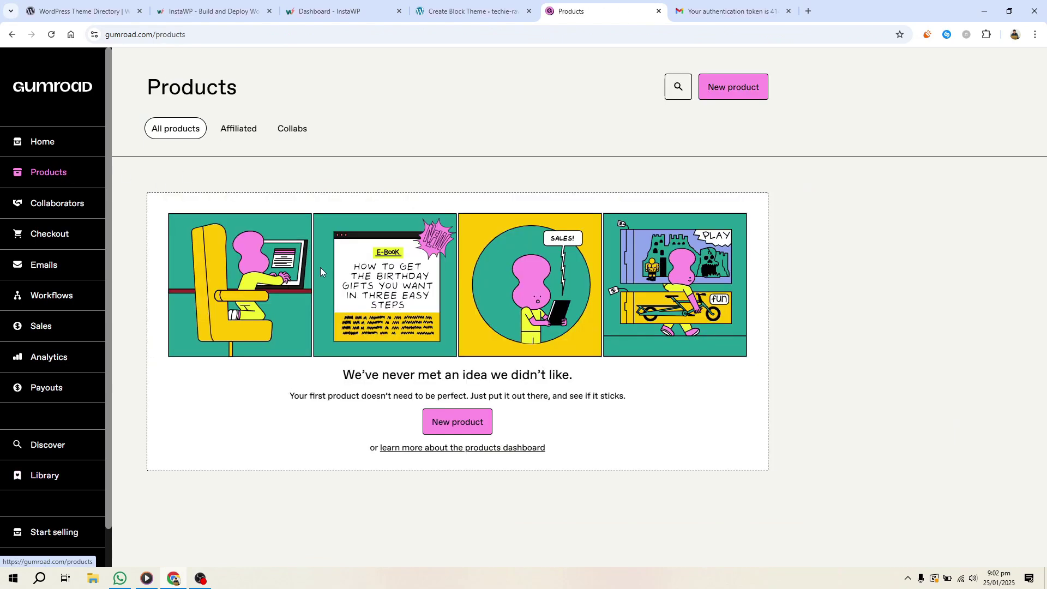
left_click(734, 88)
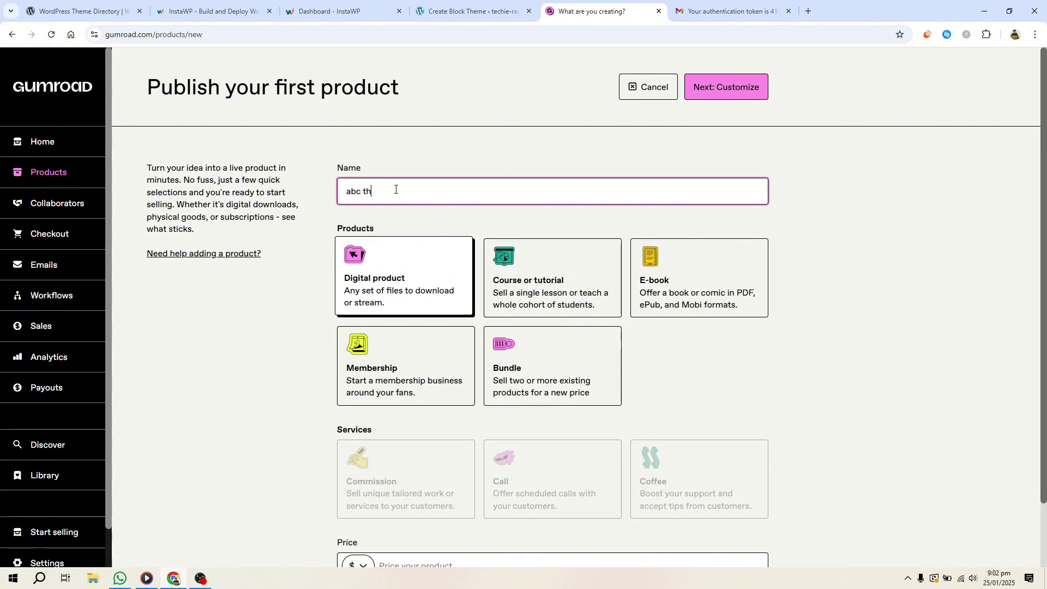
scroll(396, 328, "down", 2)
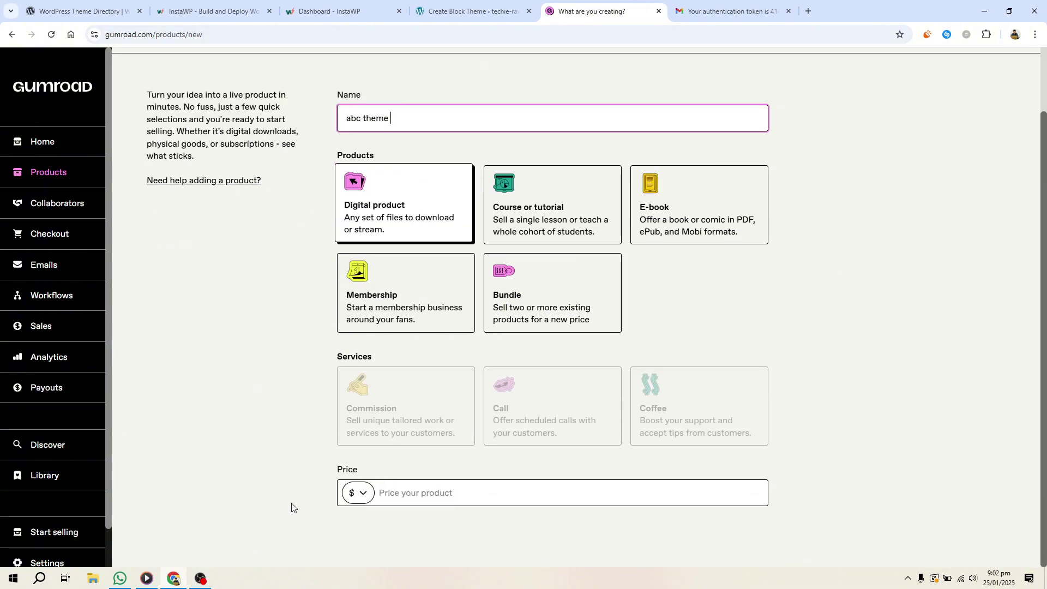
left_click(248, 492)
left_click(403, 492)
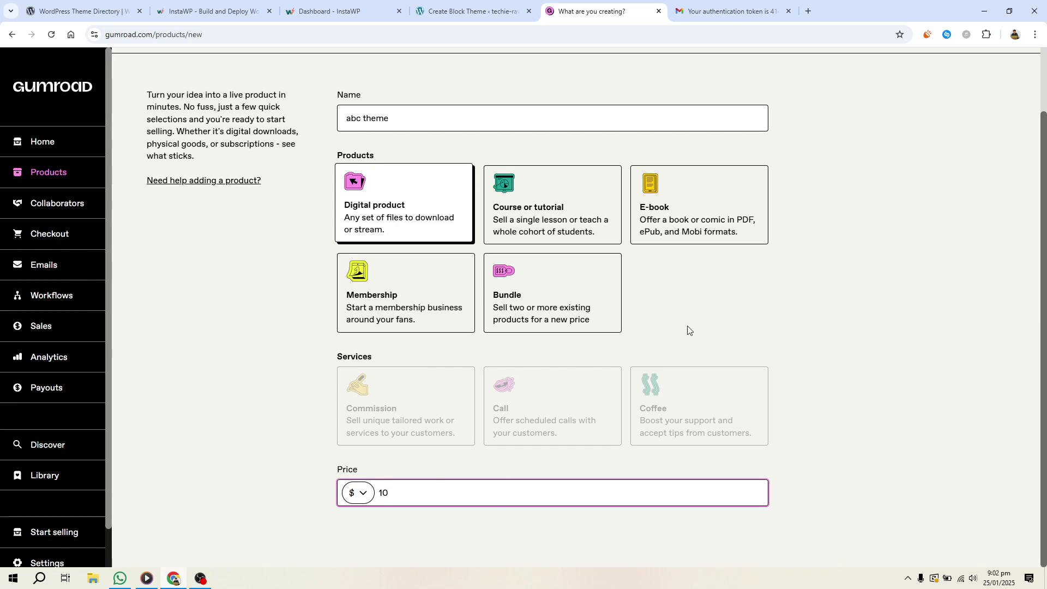
scroll(688, 329, "up", 2)
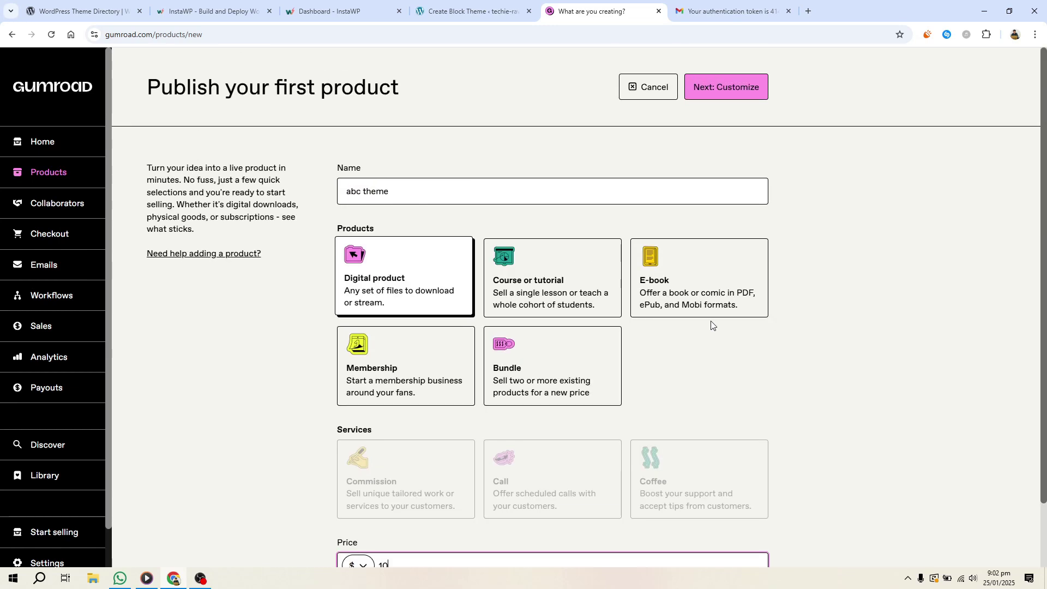
Create the abc theme product and scroll its customize page down to Pricing
left_click(718, 81)
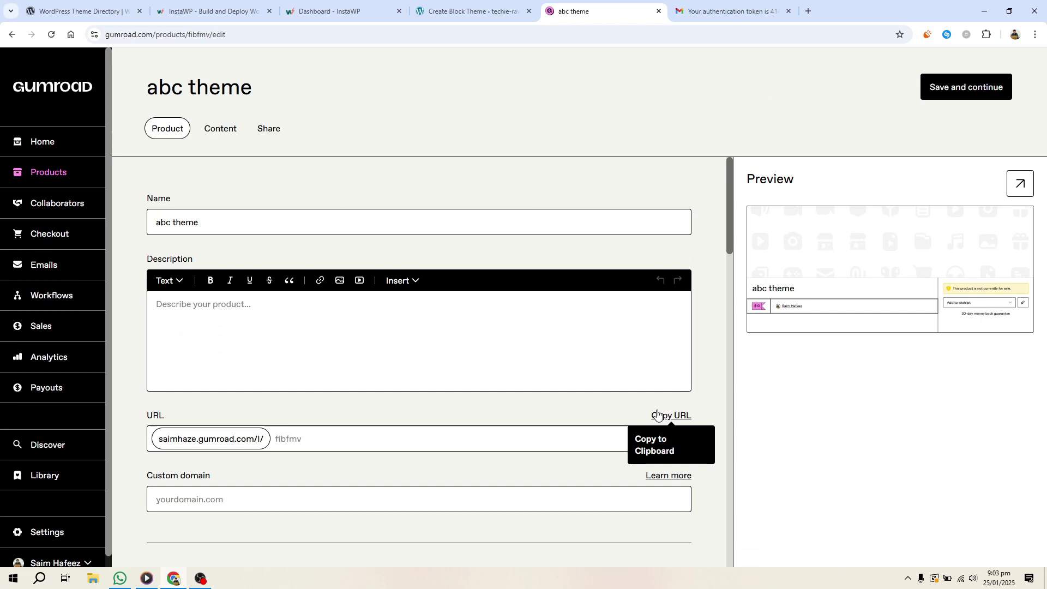
scroll(328, 221, "down", 4)
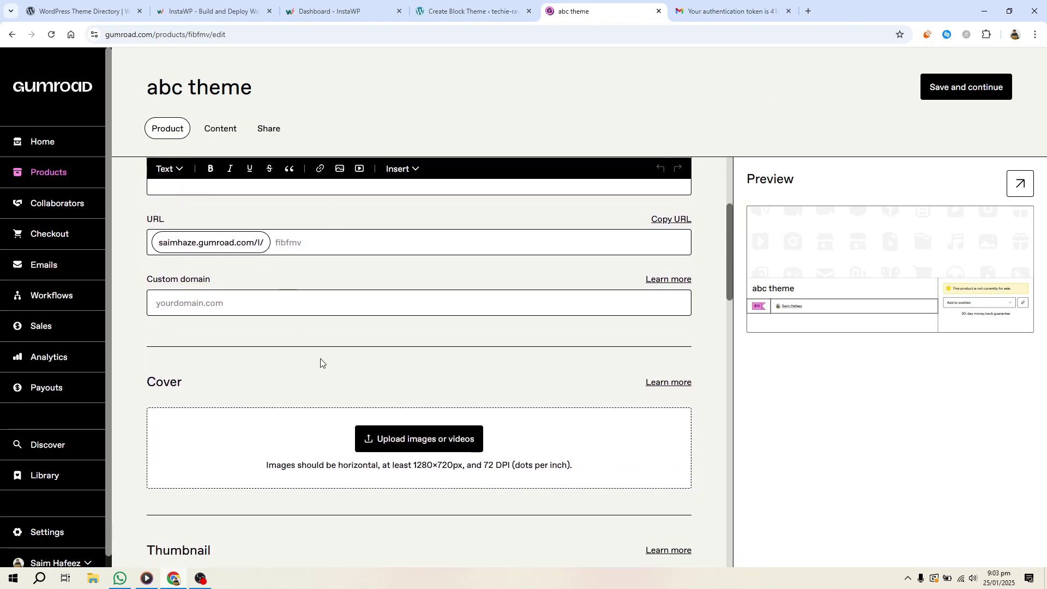
scroll(320, 363, "down", 5)
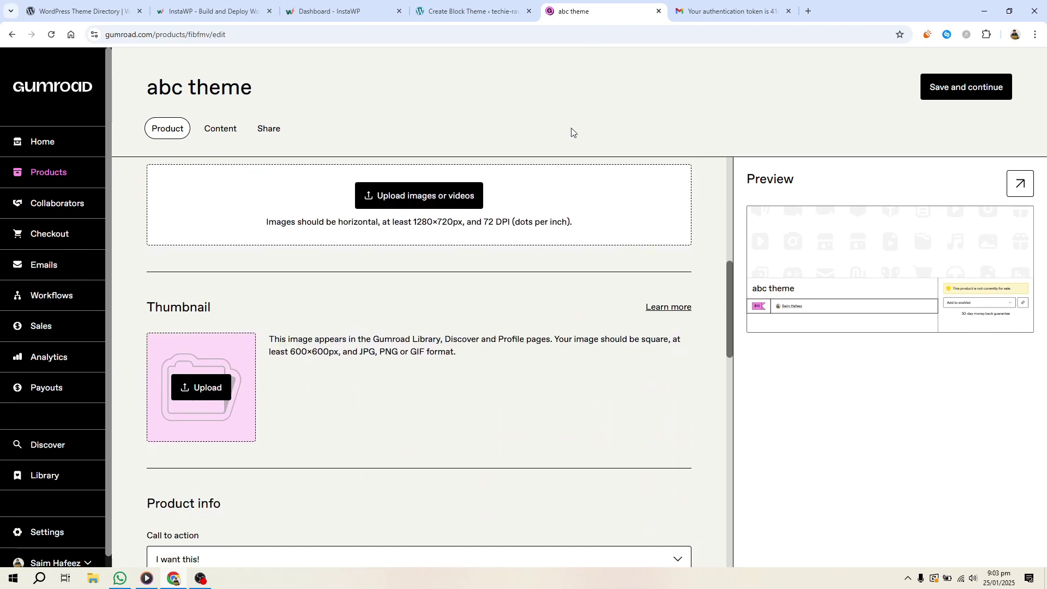
scroll(462, 319, "down", 10)
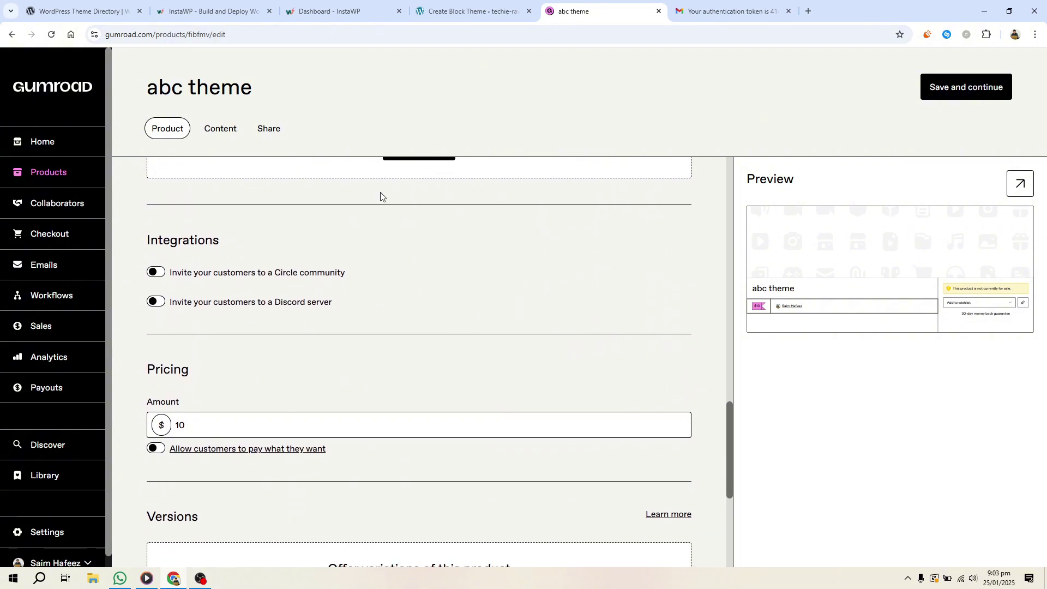
Return to the InstaWP tab and open the Elegant Themes Divi site in a new tab
left_click(355, 3)
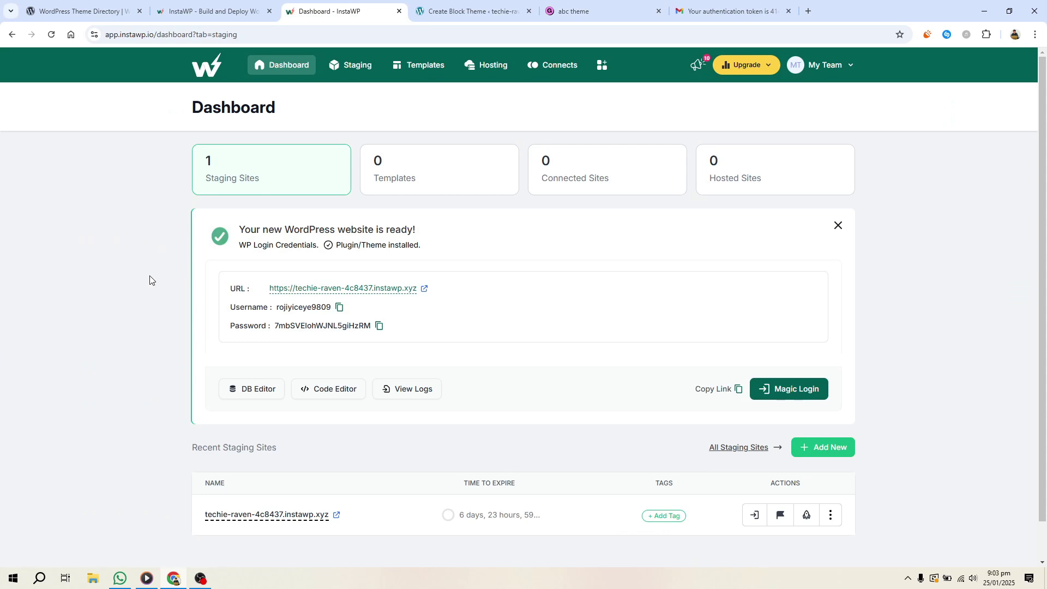
left_click(200, 579)
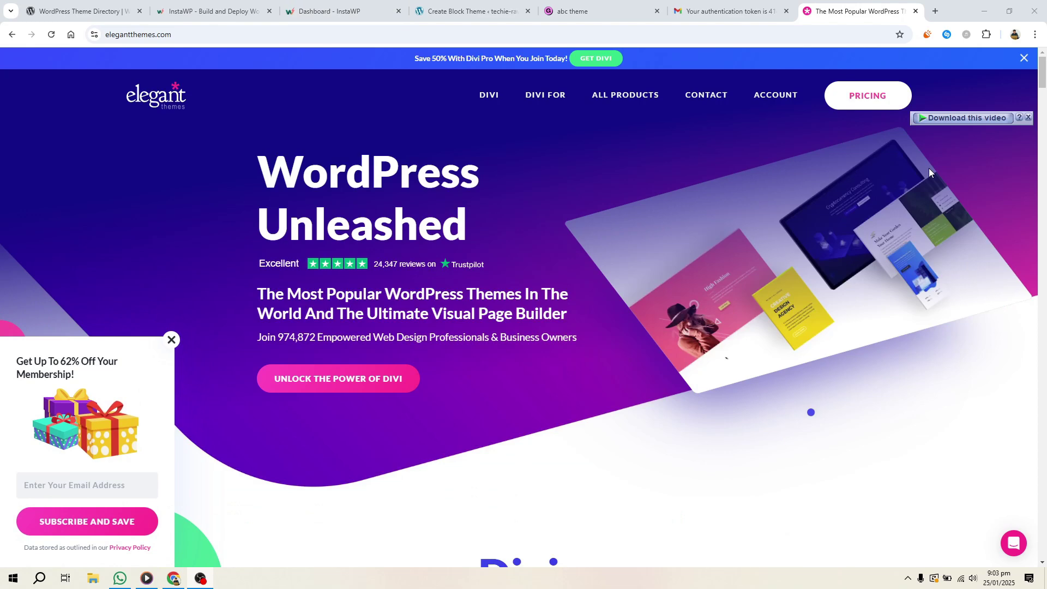
scroll(1004, 200, "down", 6)
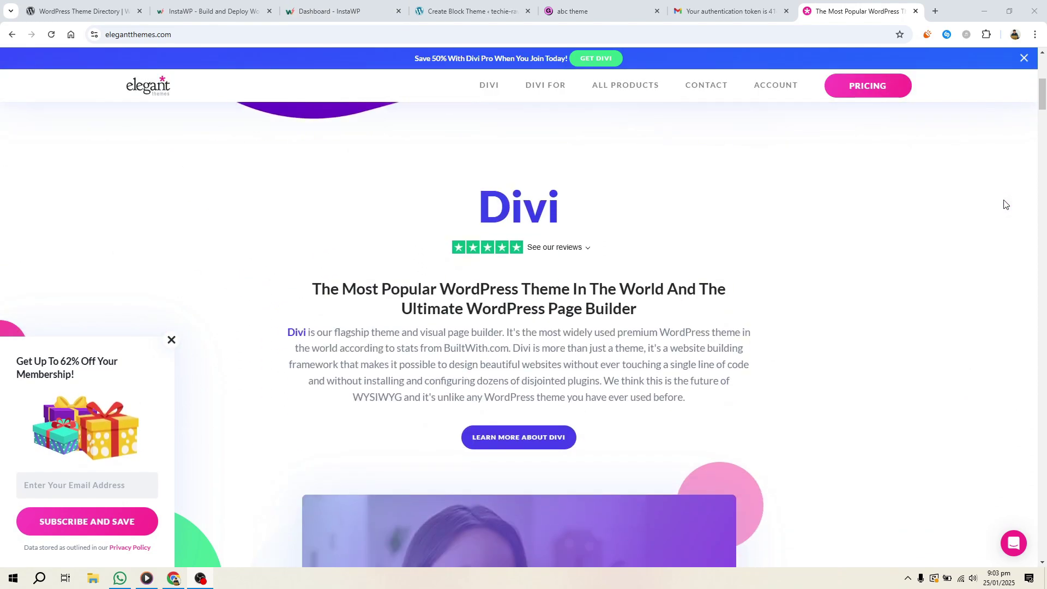
scroll(1007, 204, "down", 5)
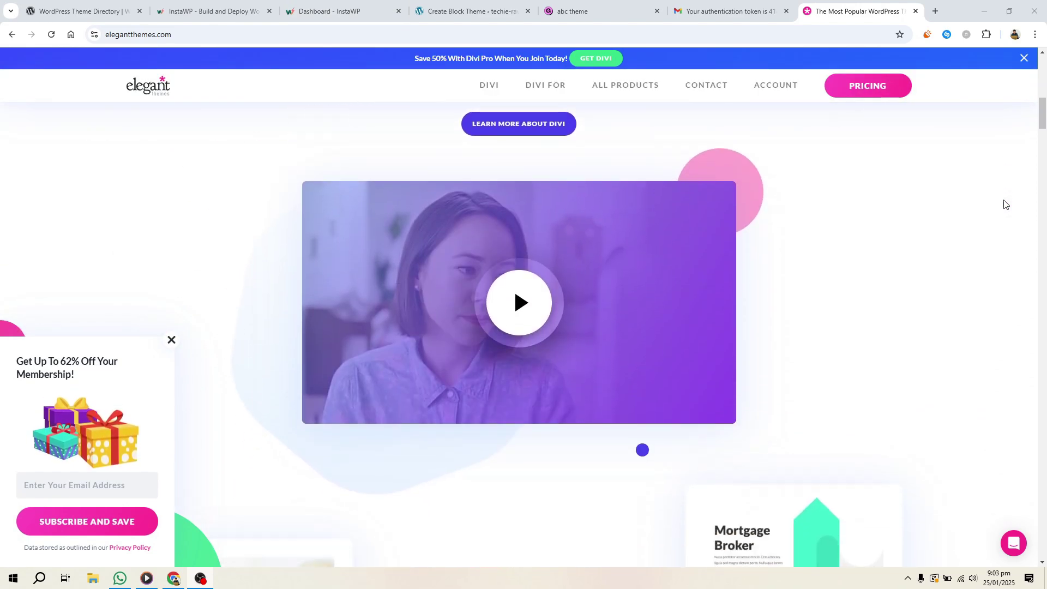